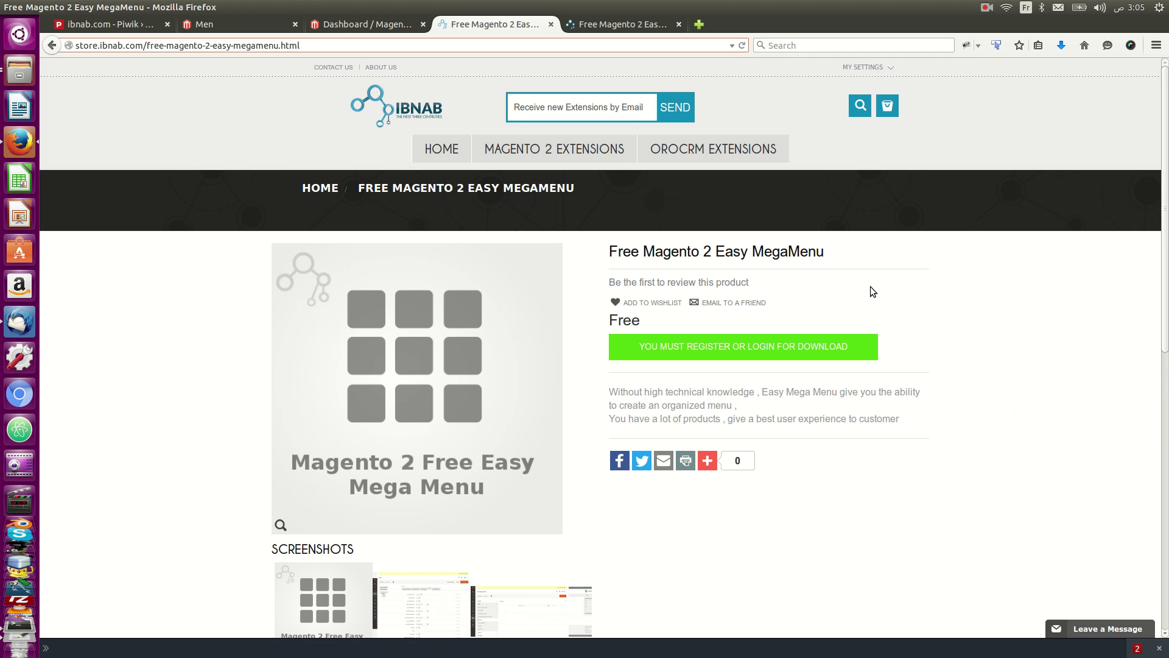
# Bring up the local Luma store's Men category page in Firefox
pyautogui.click(235, 23)
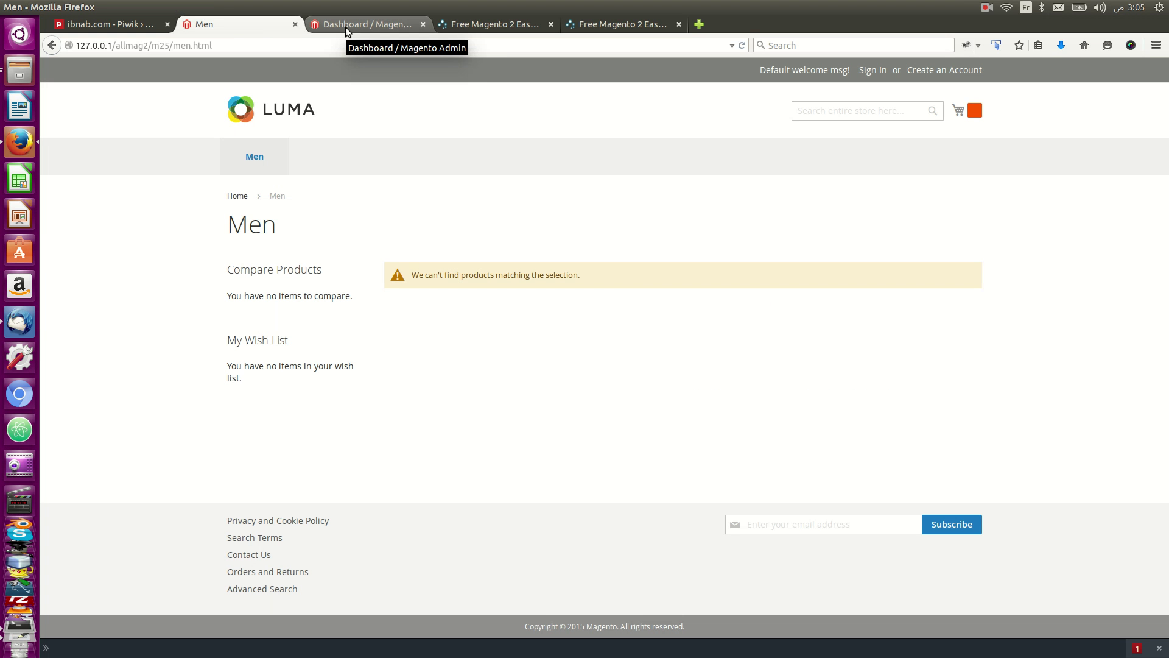
# Reveal the Men mega menu with Shirt, Watch and Pant columns and the watch image
pyautogui.moveTo(263, 143)
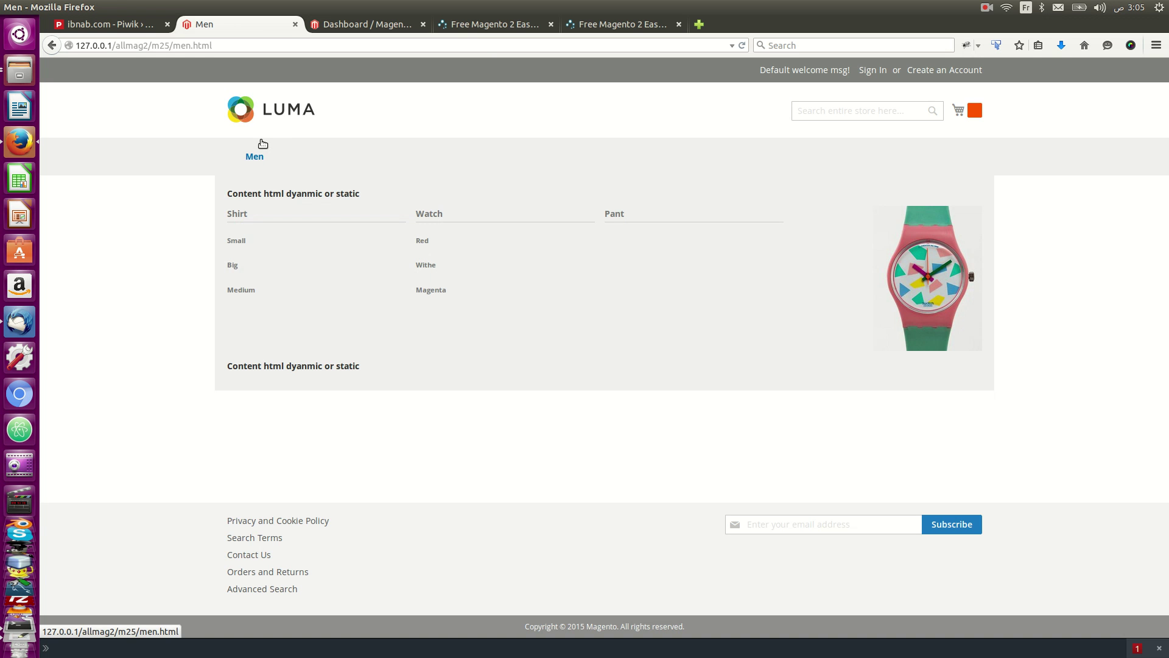
# Go from the Magento admin dashboard to Products > Categories
pyautogui.click(364, 26)
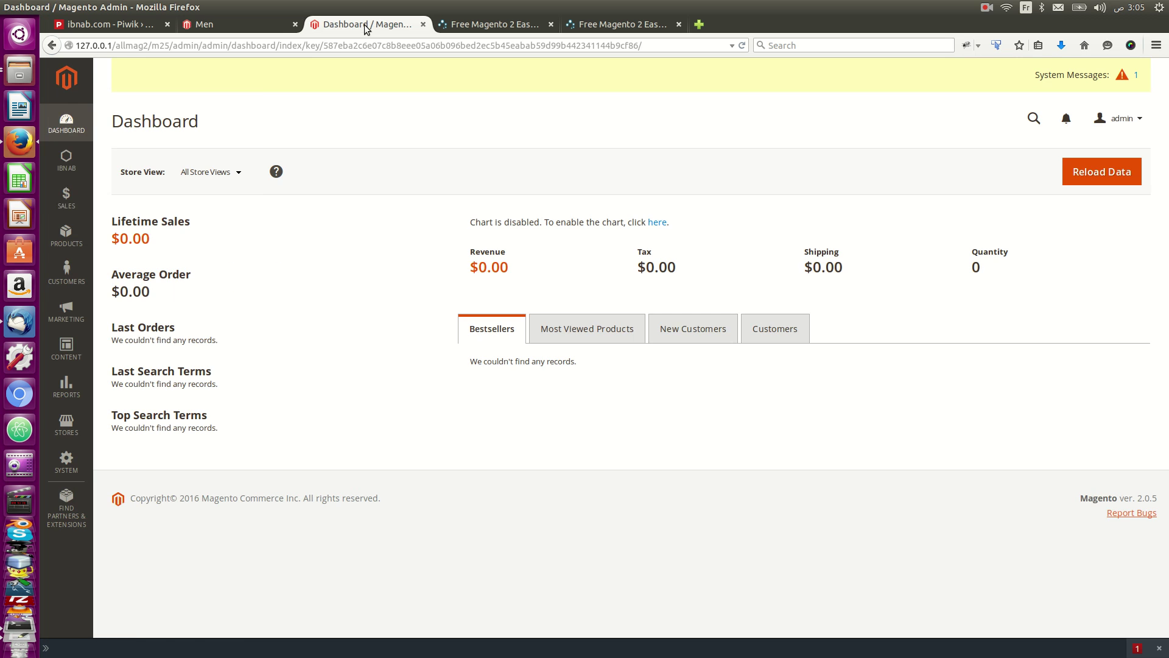
pyautogui.click(59, 177)
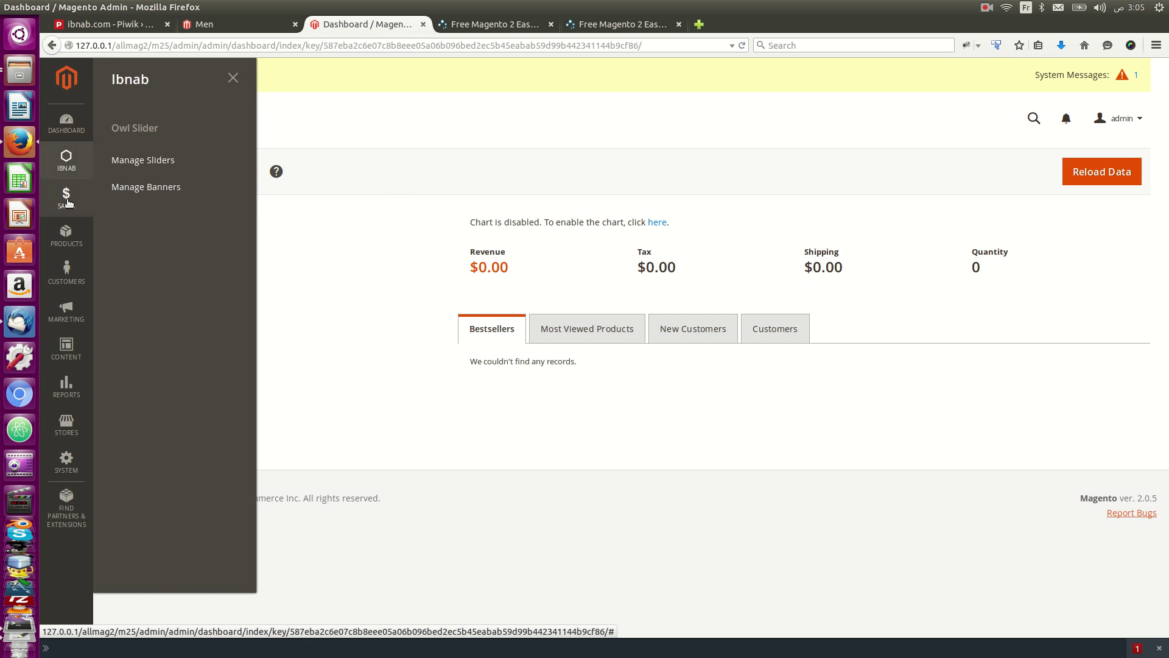
pyautogui.click(67, 236)
pyautogui.click(137, 189)
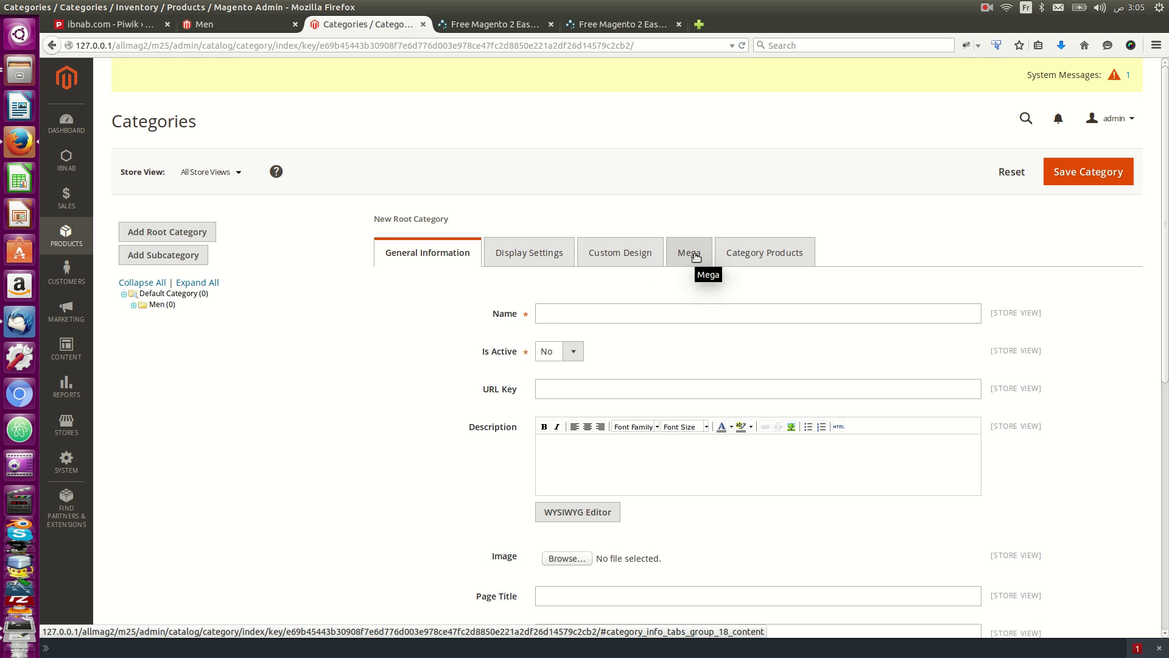
# Review the Mega tab options, open the Men category (ID 3), then return to the storefront
pyautogui.click(696, 257)
pyautogui.scroll(-3, 676, 373)
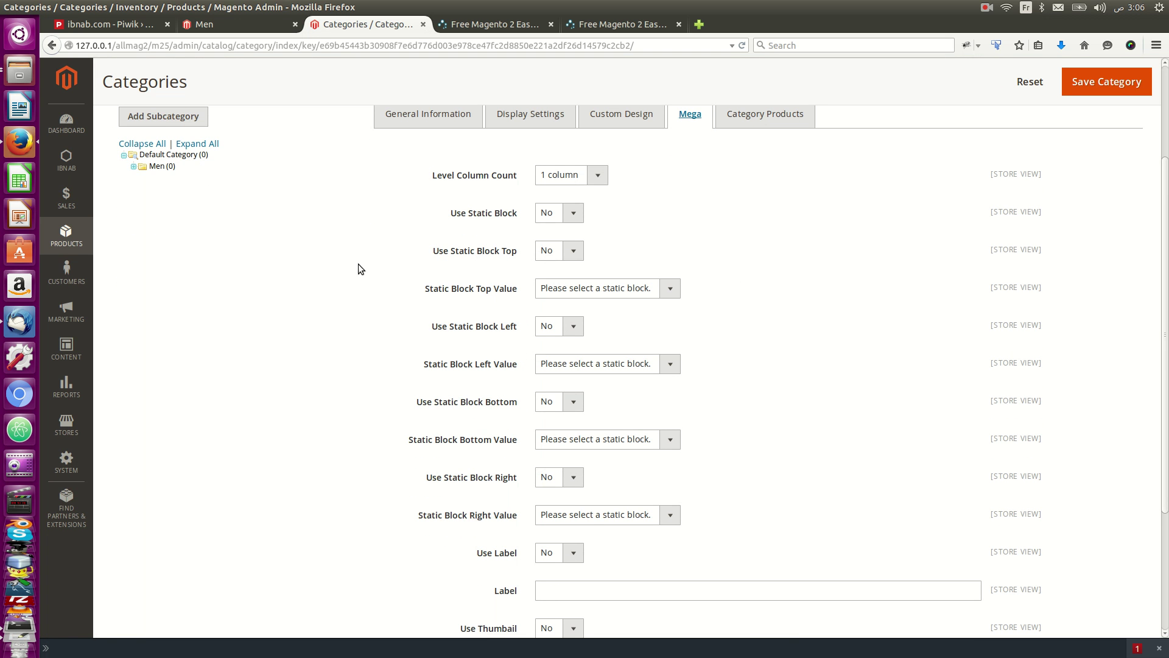
pyautogui.scroll(3, 169, 176)
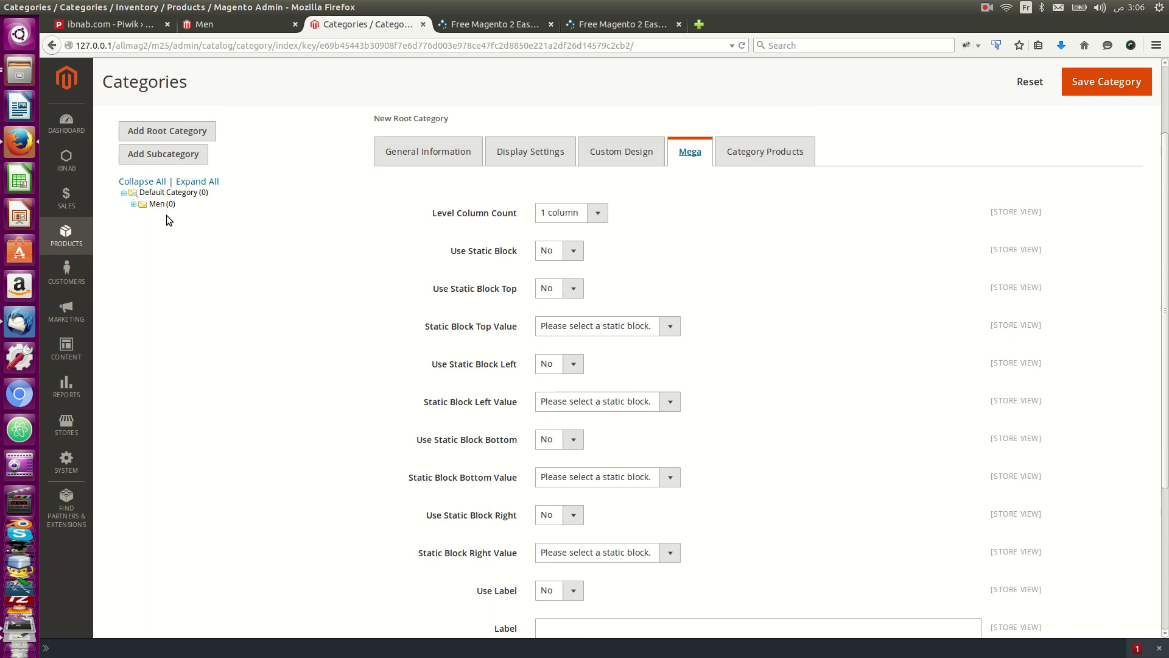
pyautogui.click(162, 270)
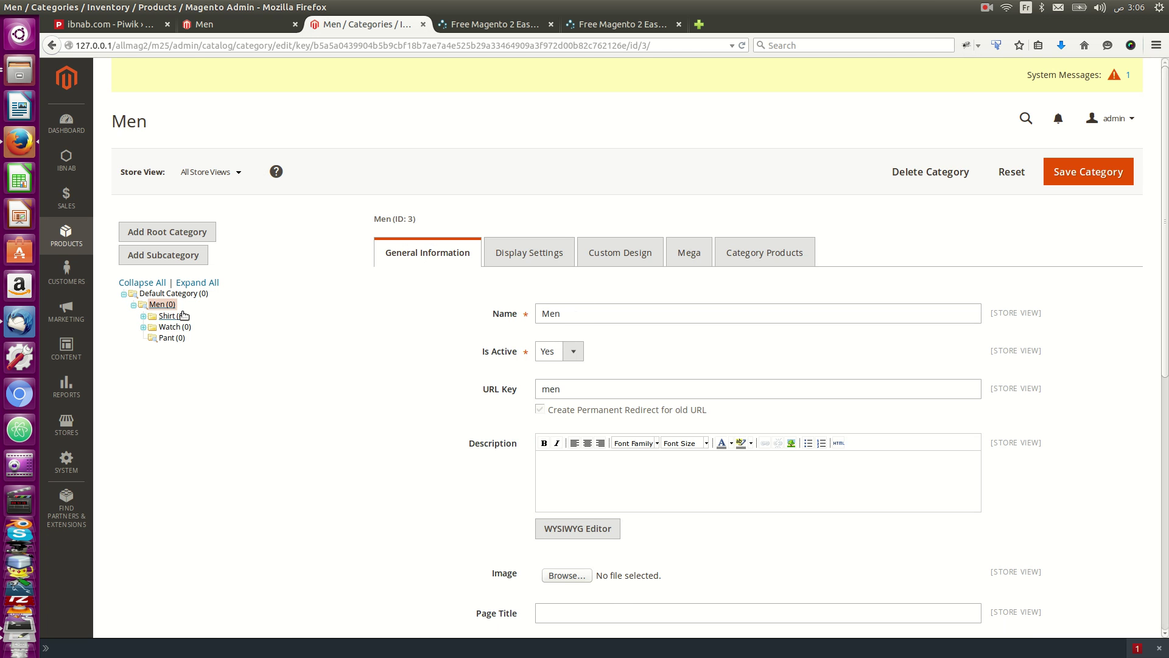
pyautogui.click(219, 26)
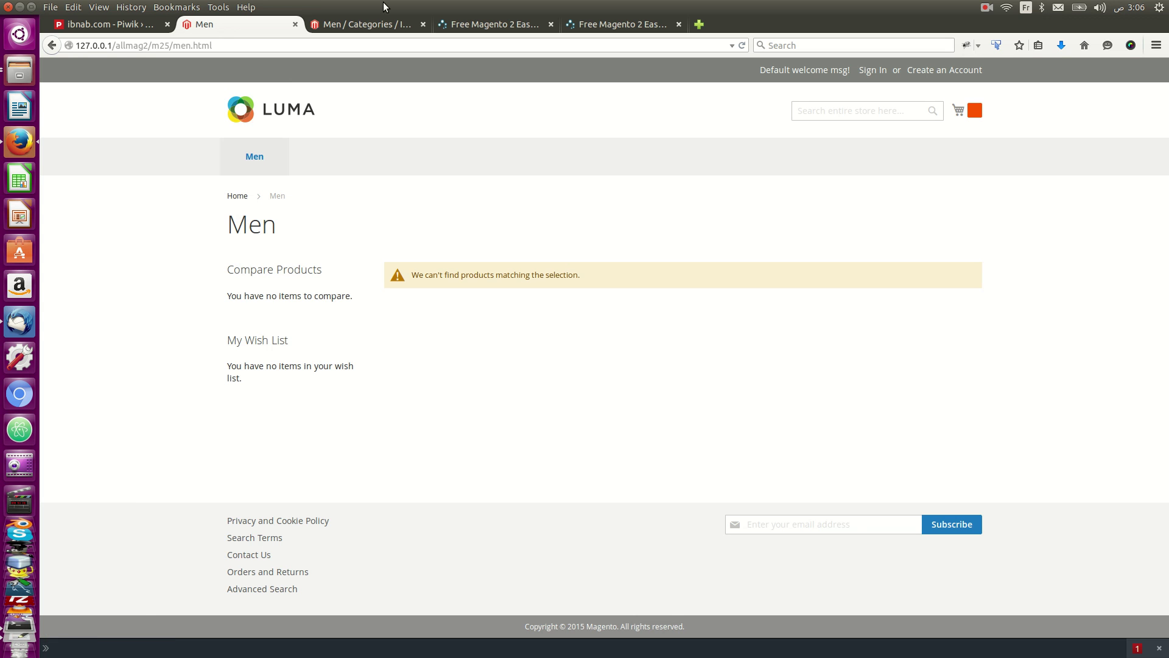
# Preview the Men page at 320x480 in Responsive Design View and expand the MEN menu
pyautogui.click(216, 7)
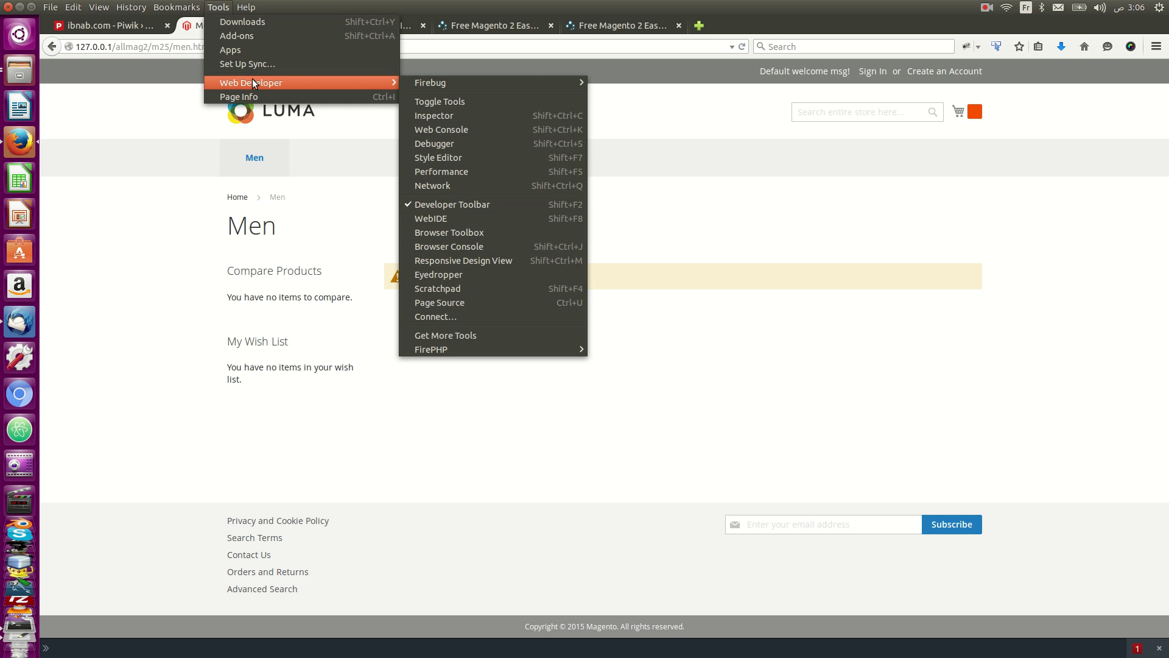
pyautogui.moveTo(396, 84)
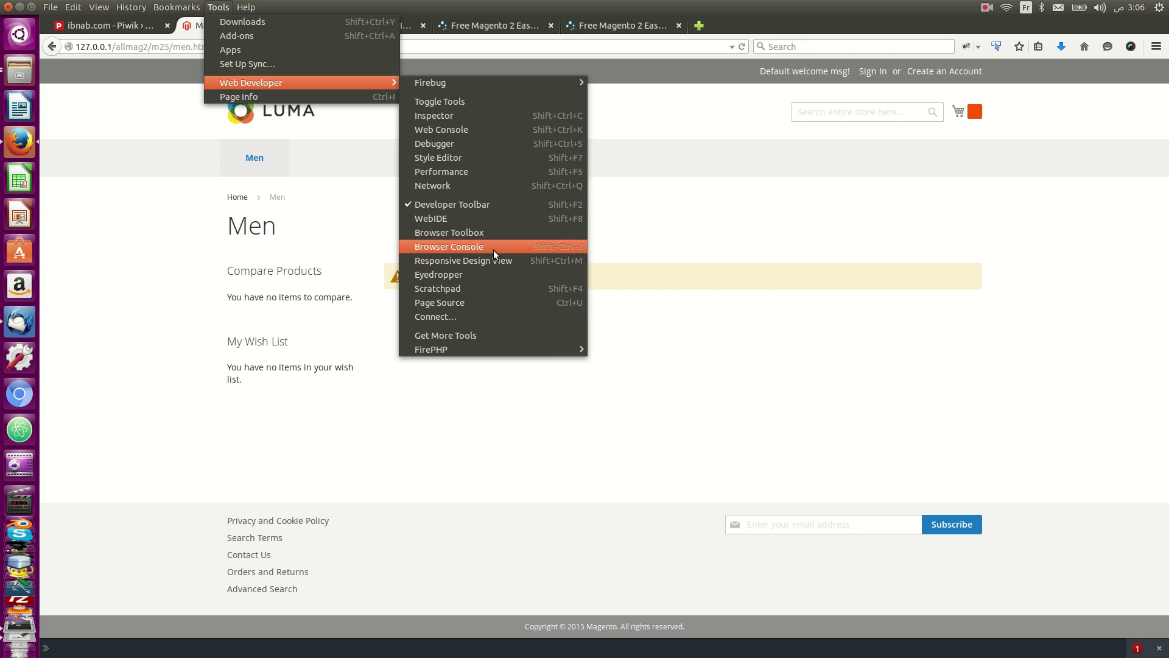
pyautogui.click(509, 260)
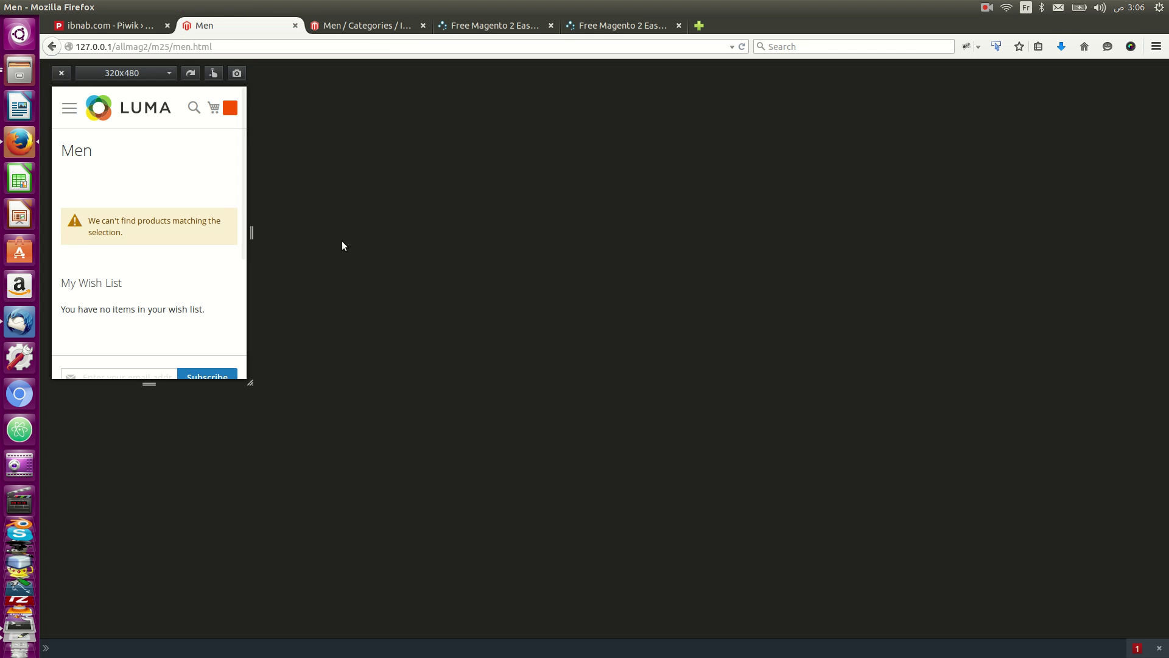
pyautogui.click(71, 112)
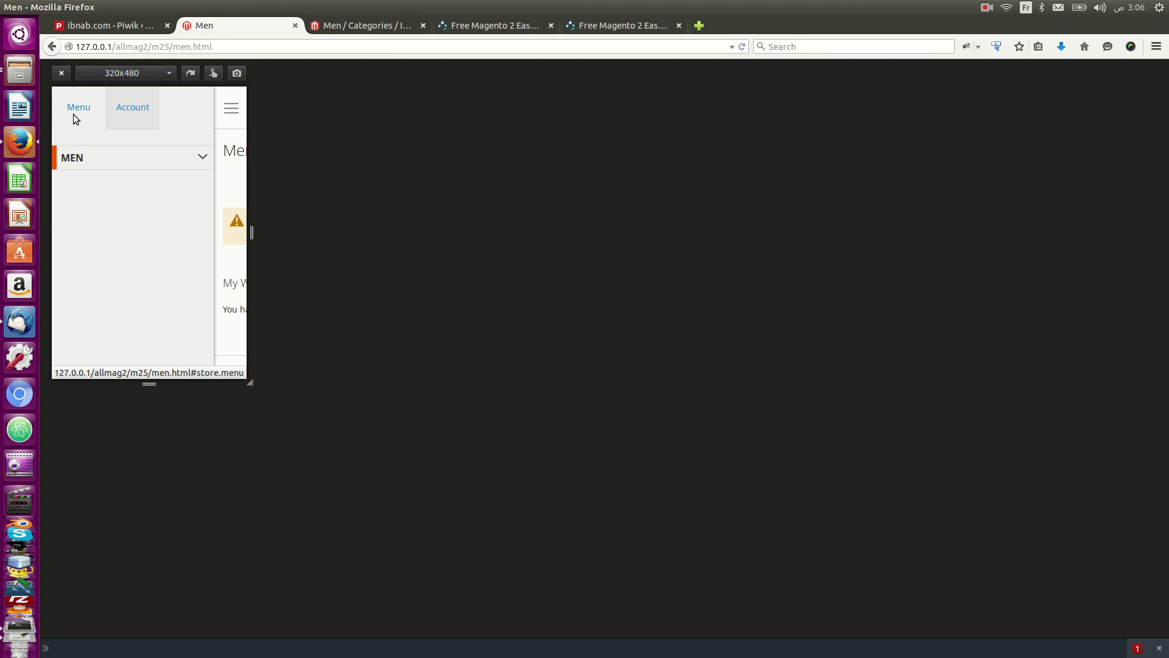
pyautogui.click(203, 160)
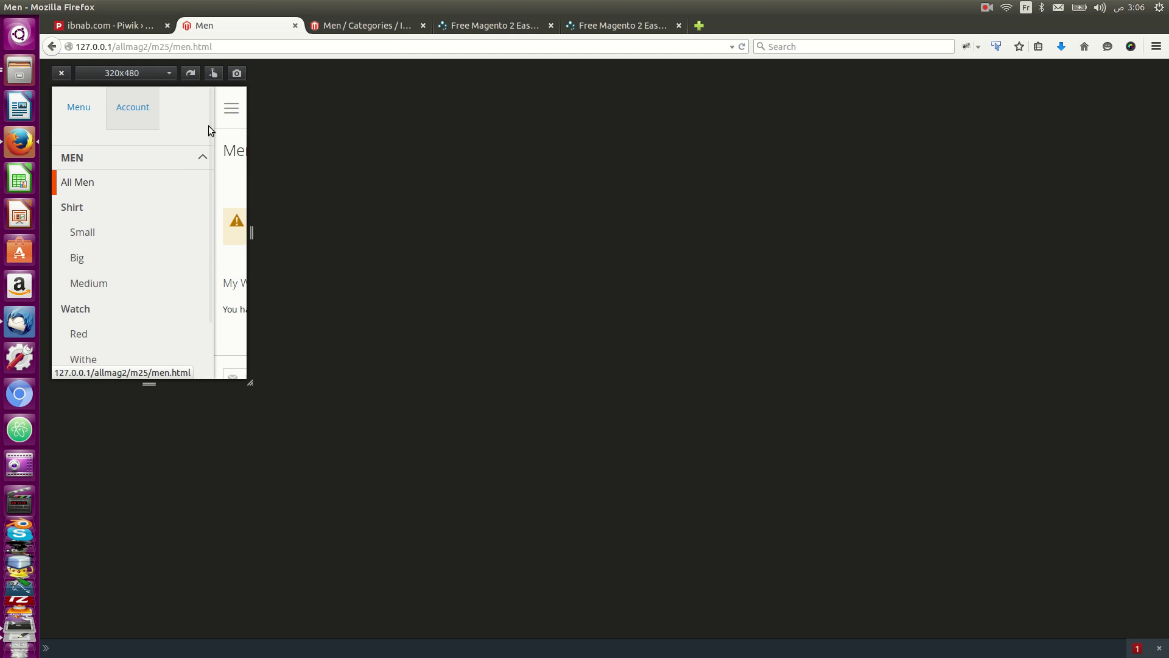
# Switch the preview to 768x1024 and expand Men to show Shirt, Watch and Pant
pyautogui.click(168, 73)
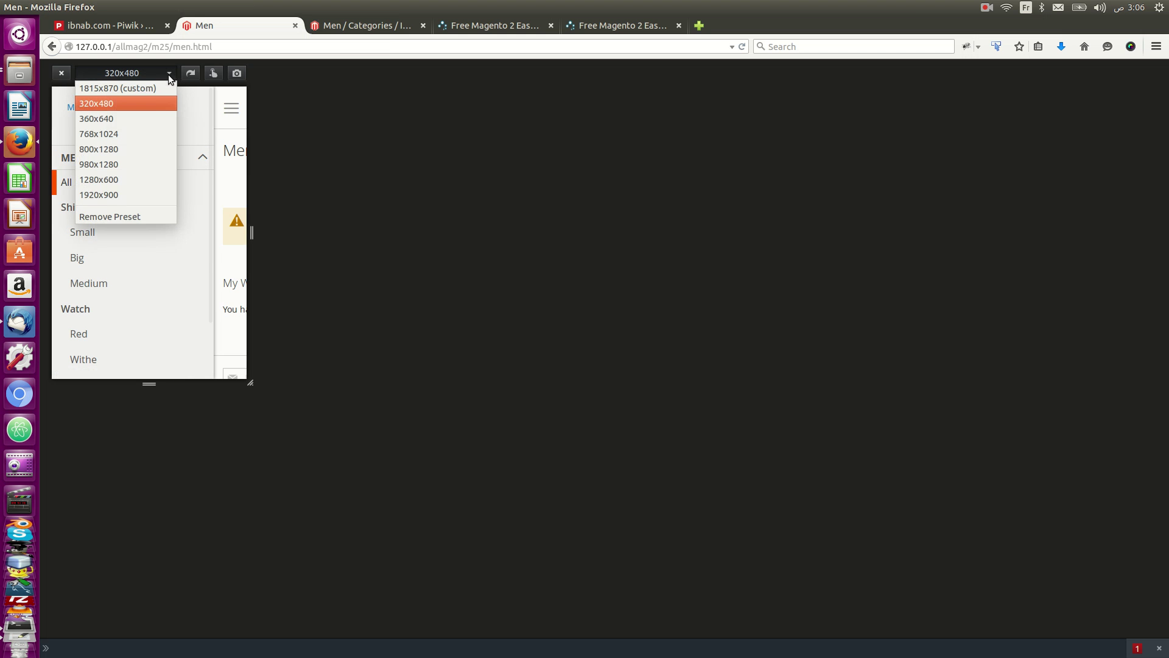
pyautogui.click(143, 133)
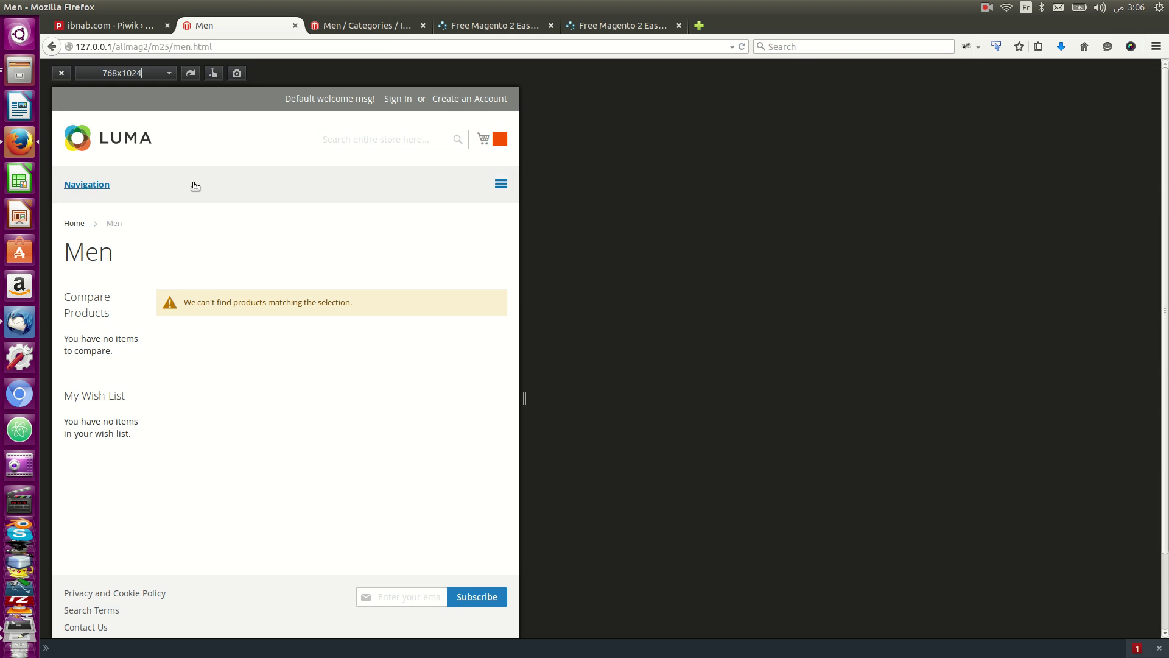
pyautogui.click(501, 184)
pyautogui.click(489, 224)
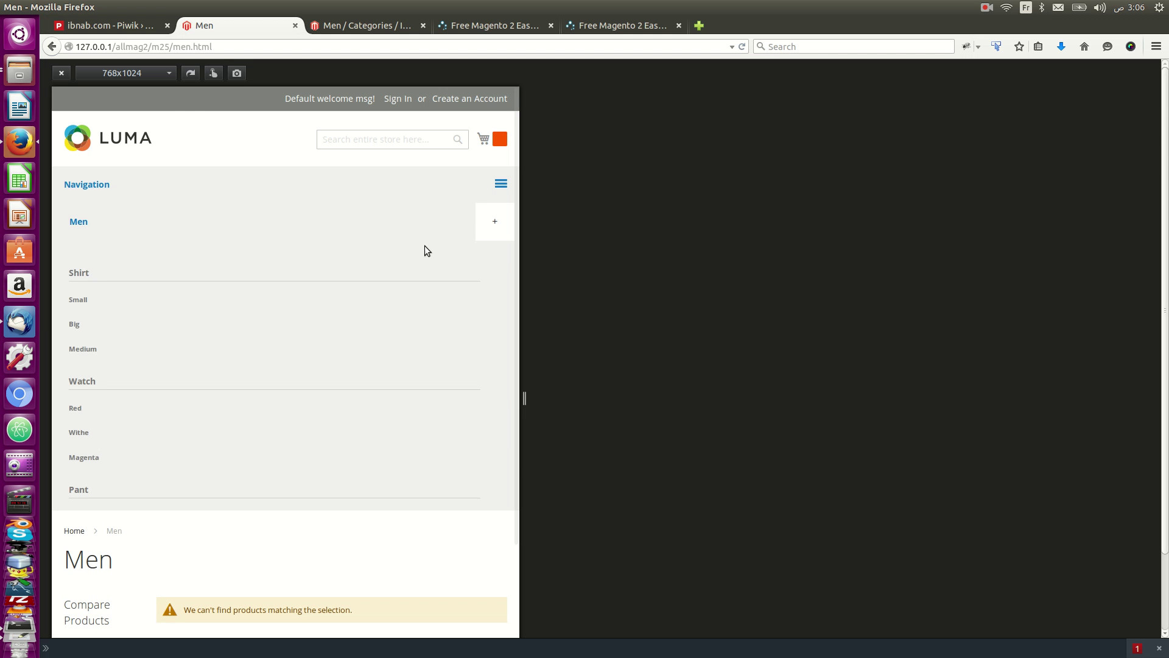
# Switch the preview to 1280x600 and reload the Men page
pyautogui.click(165, 78)
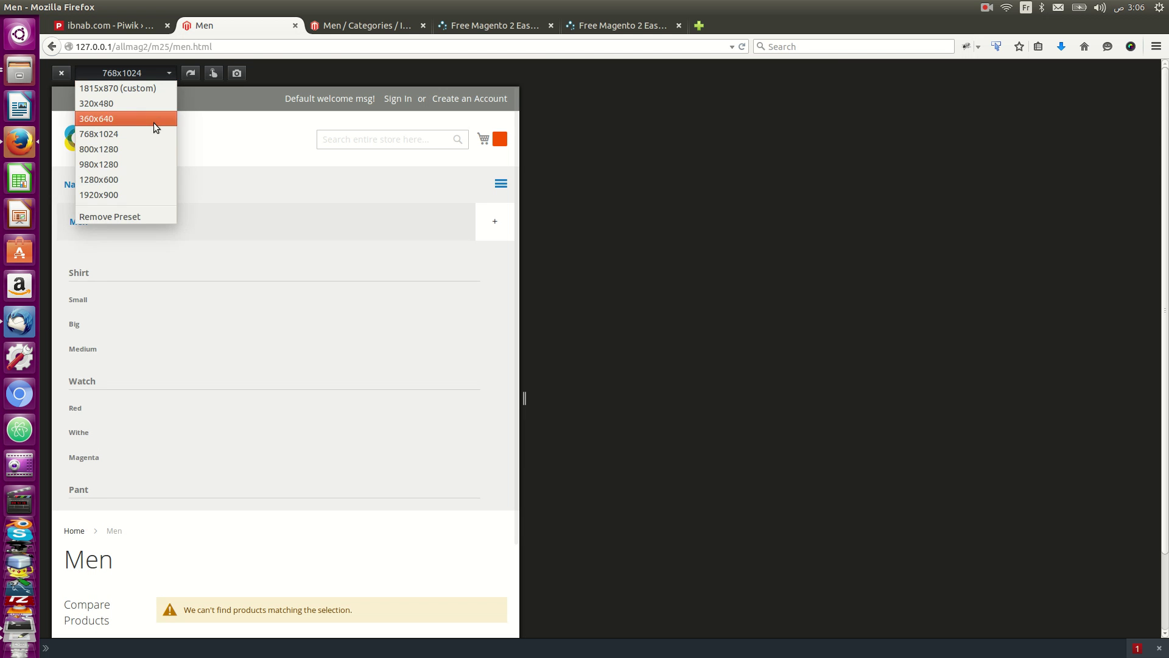
pyautogui.click(141, 175)
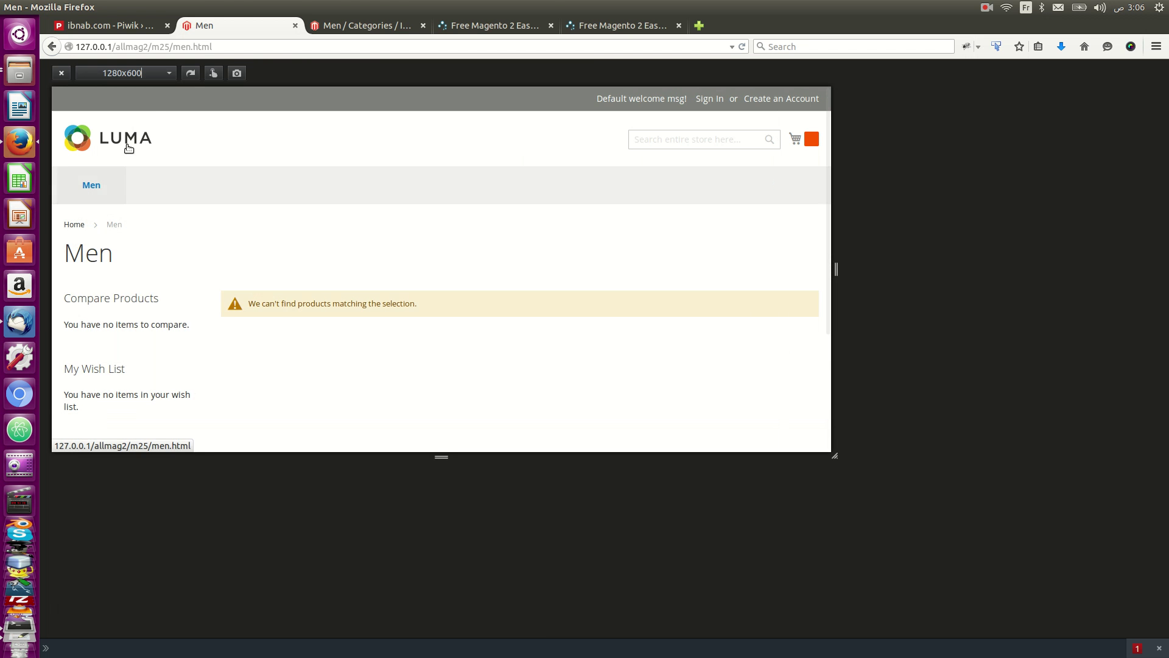
pyautogui.click(743, 46)
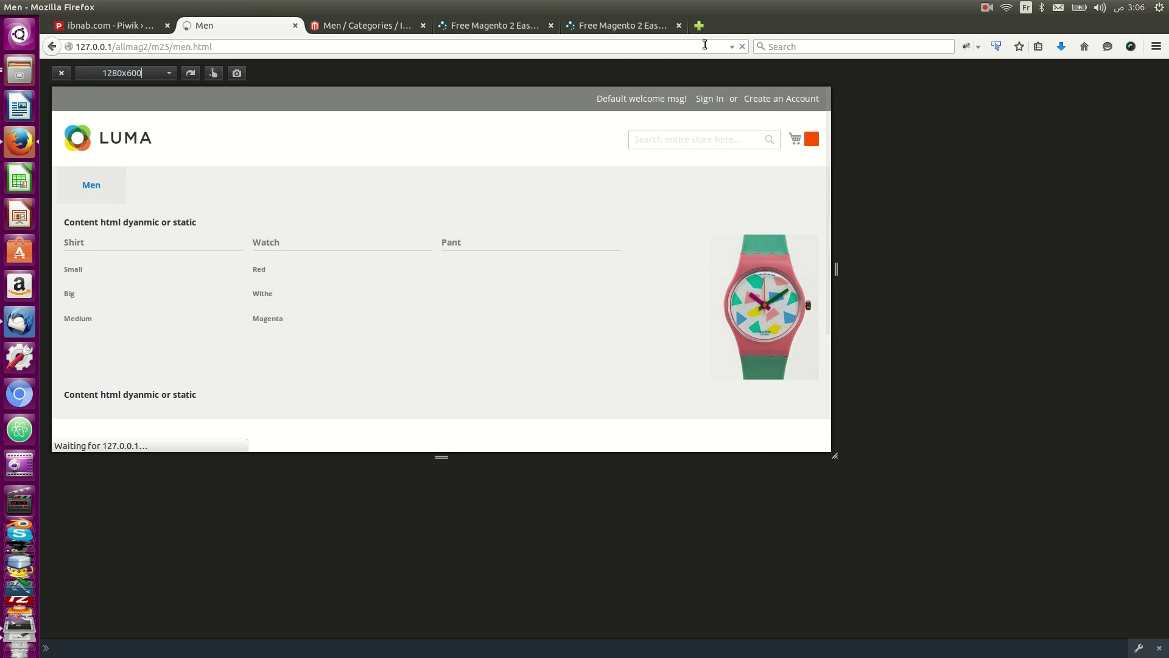
# Open the Pant category for editing in the admin category tree
pyautogui.click(345, 24)
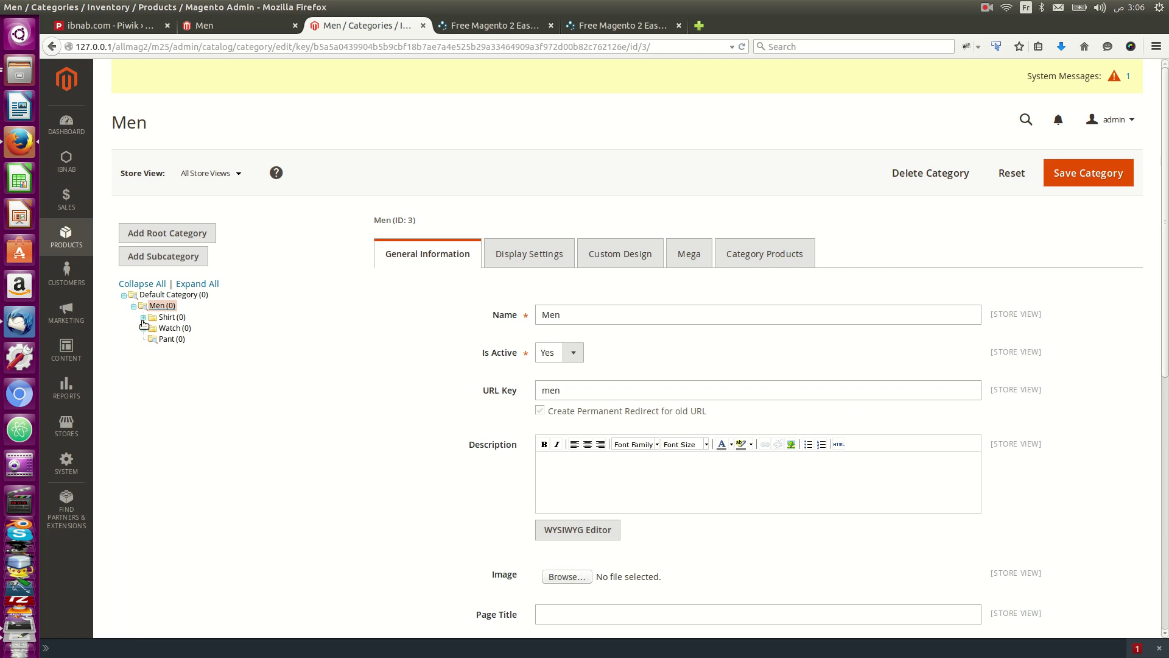
pyautogui.click(166, 340)
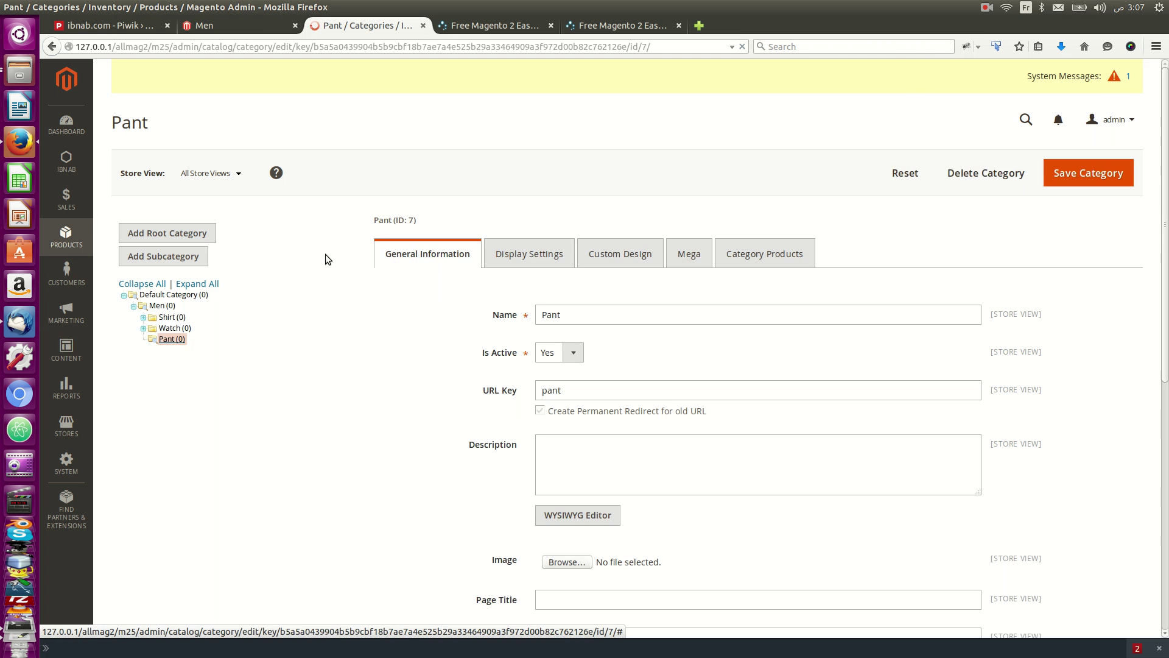
pyautogui.click(572, 313)
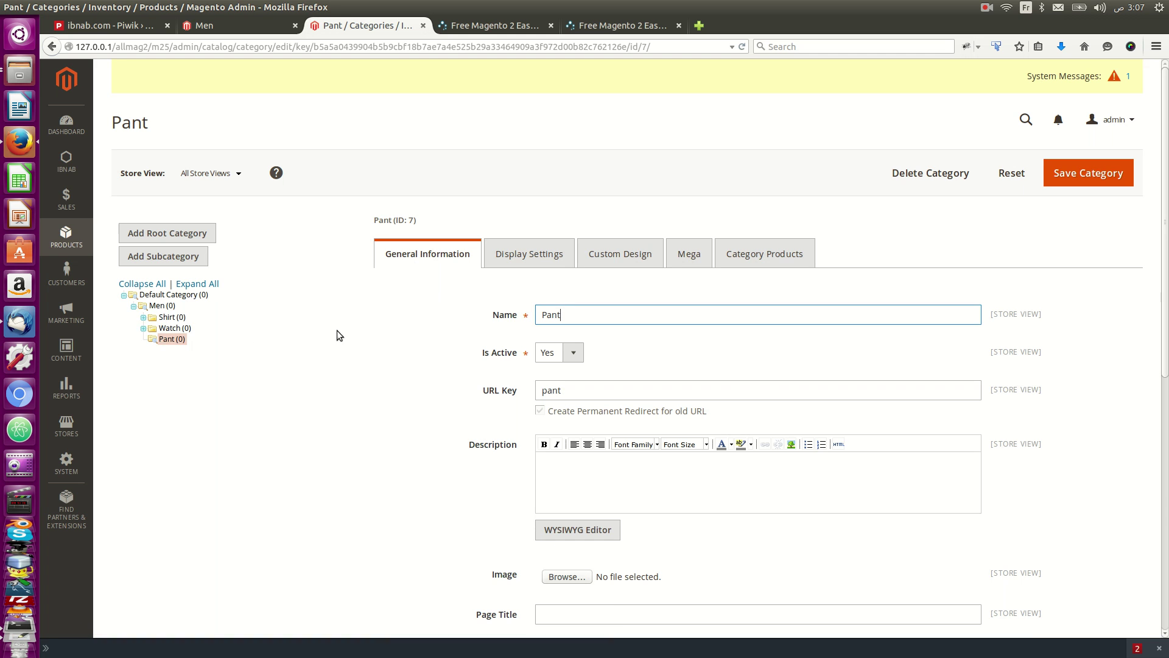
# Add an active subcategory named 'Big' under Pant and save it
pyautogui.click(141, 254)
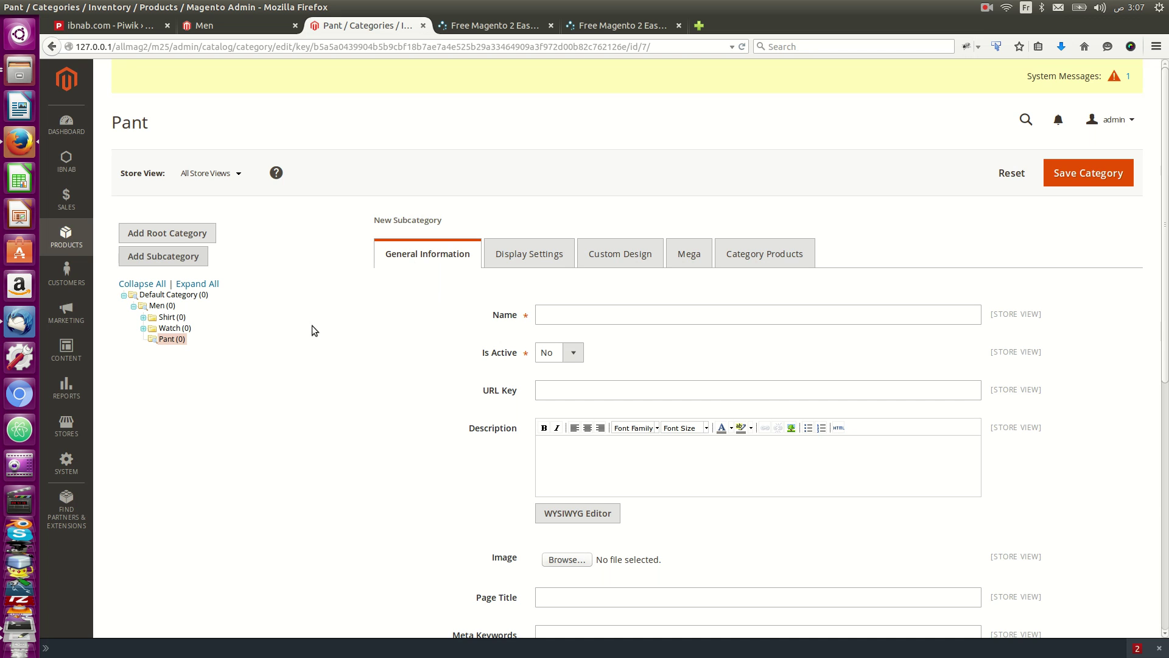
pyautogui.click(553, 316)
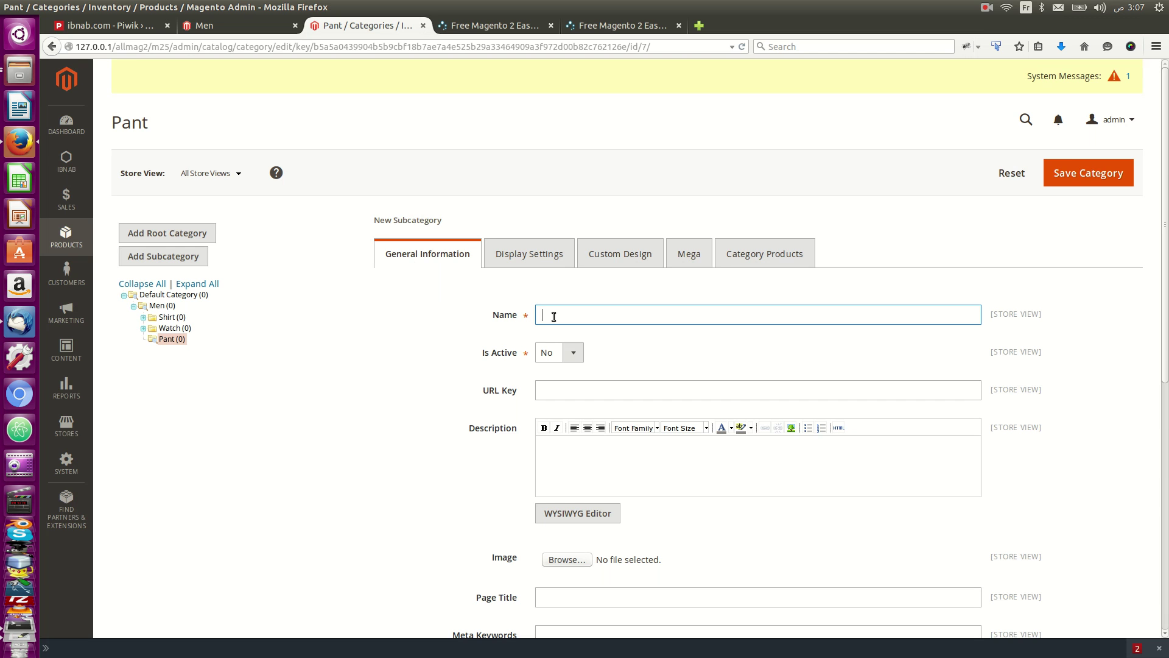
pyautogui.write('Big')
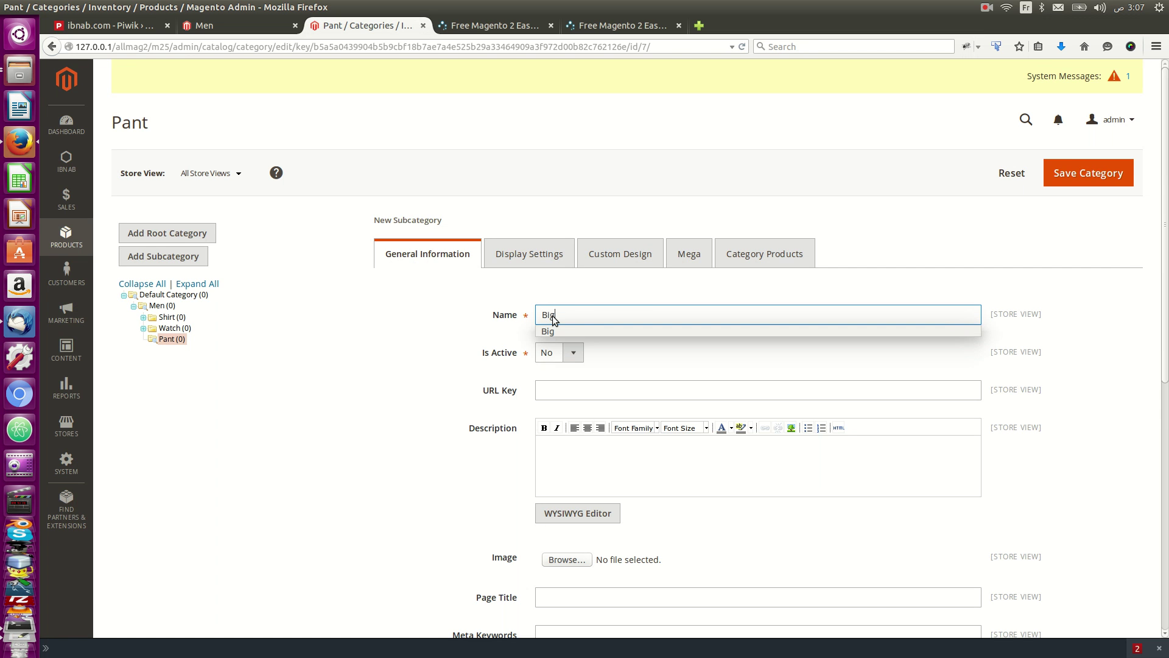
pyautogui.click(573, 352)
pyautogui.click(548, 367)
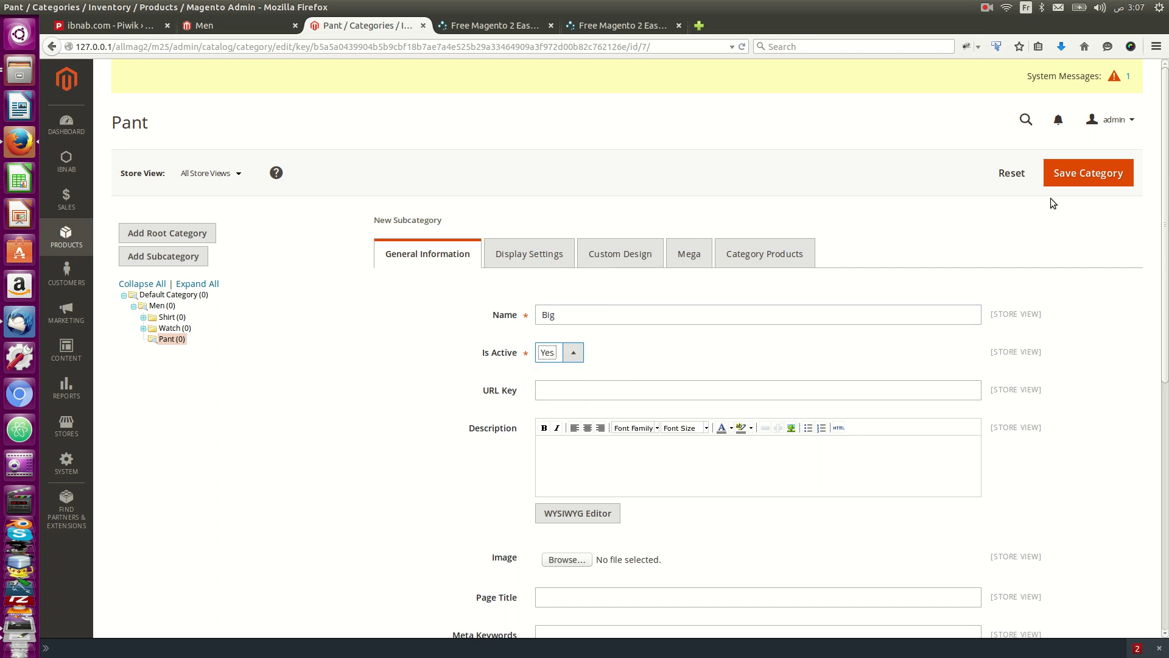
pyautogui.click(1056, 180)
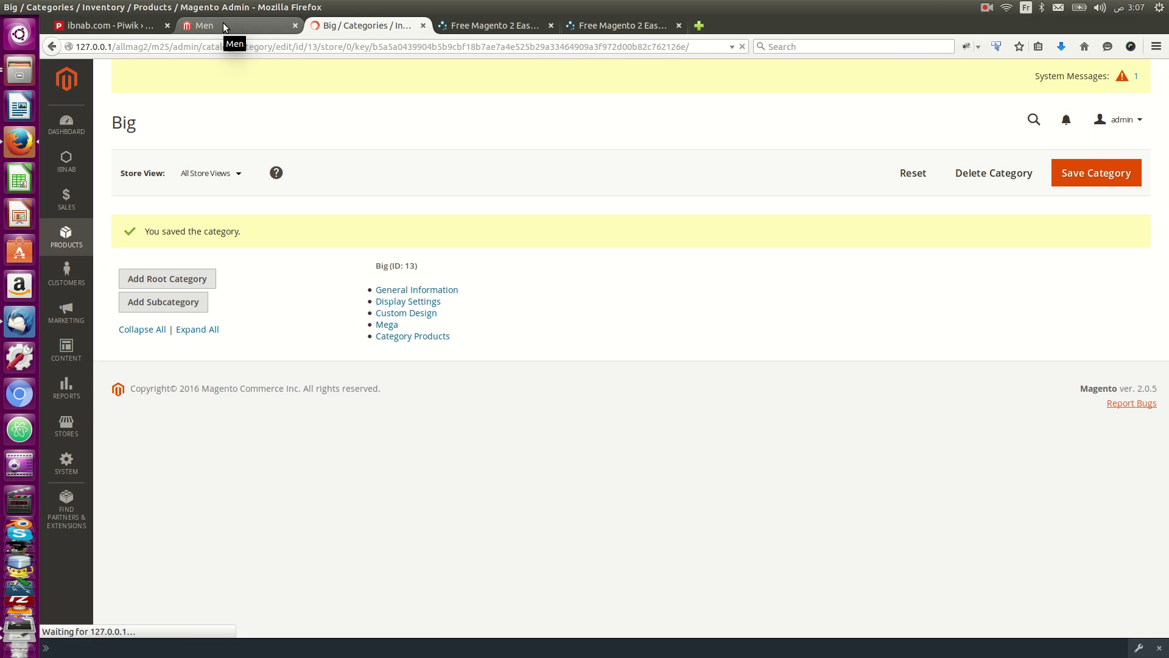
# Reload the storefront Men page at full width and check that Big appears under Pant
pyautogui.click(223, 23)
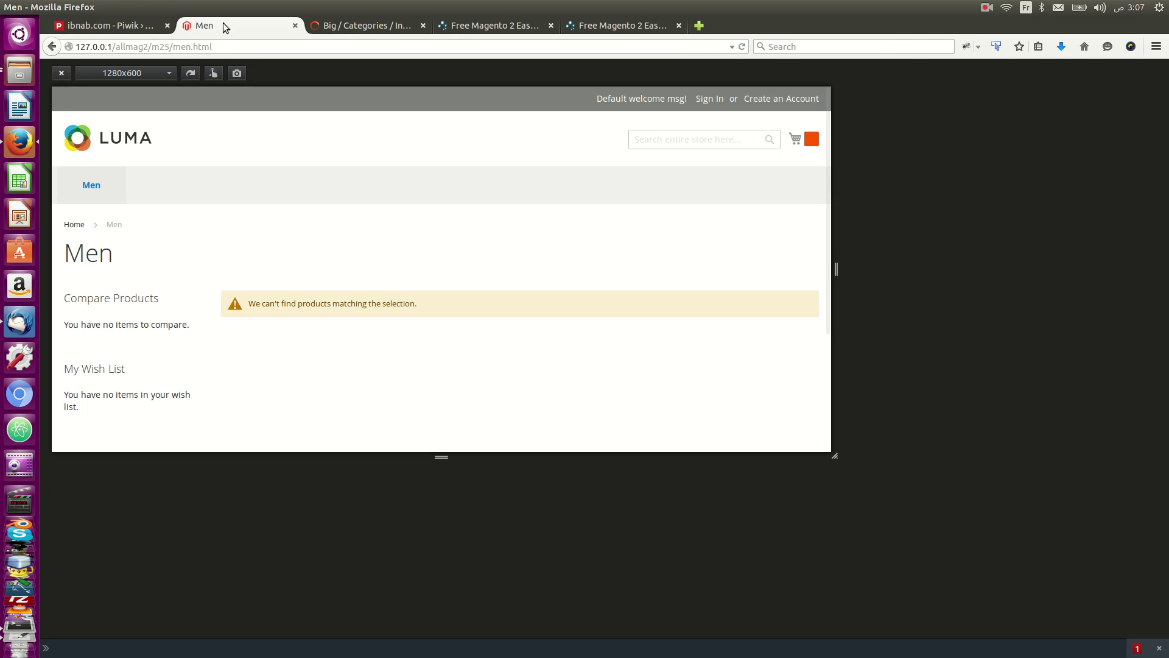
pyautogui.click(61, 73)
pyautogui.click(745, 47)
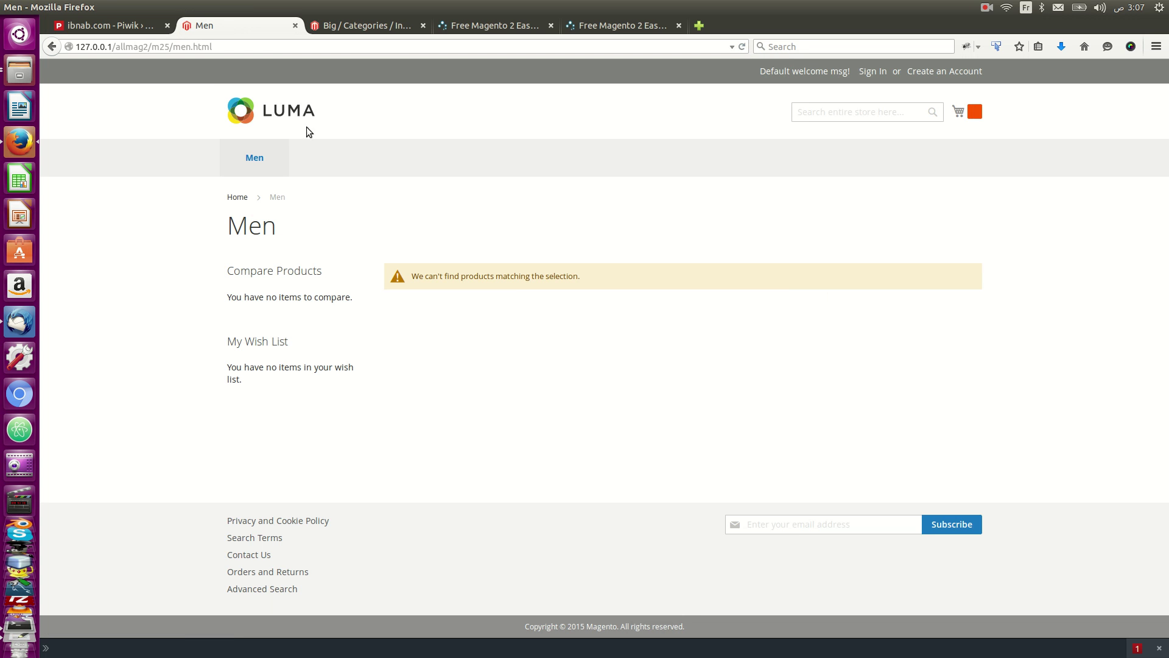
pyautogui.moveTo(252, 156)
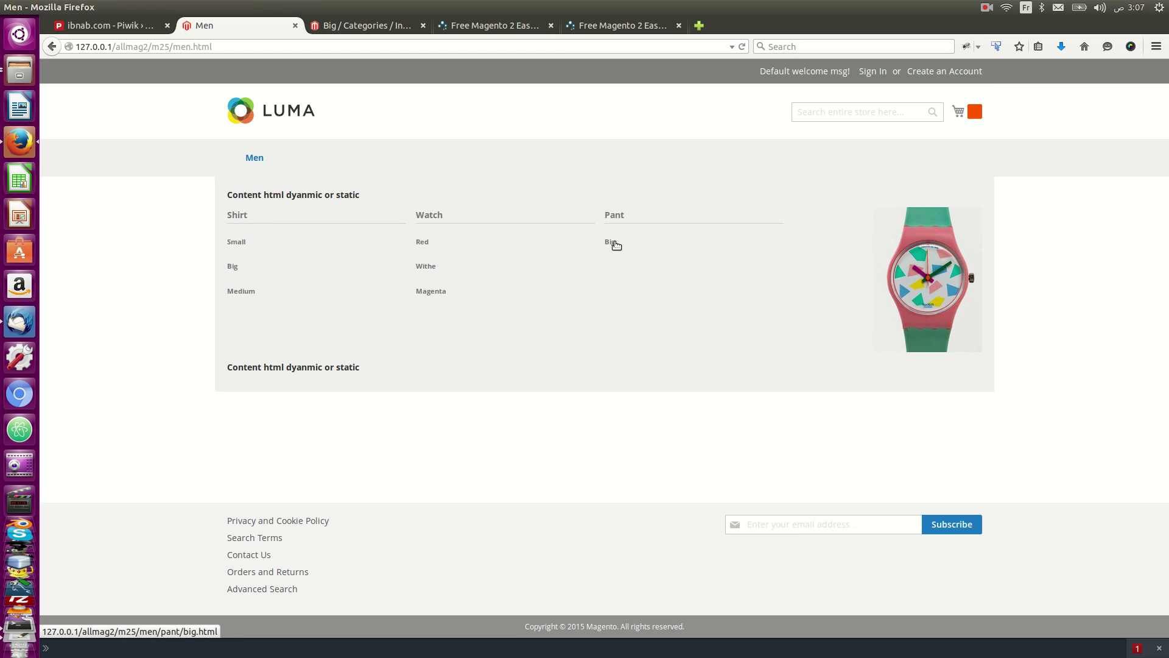
# Load the Men category (ID 3) in the admin, then view the storefront Men mega menu again
pyautogui.click(374, 27)
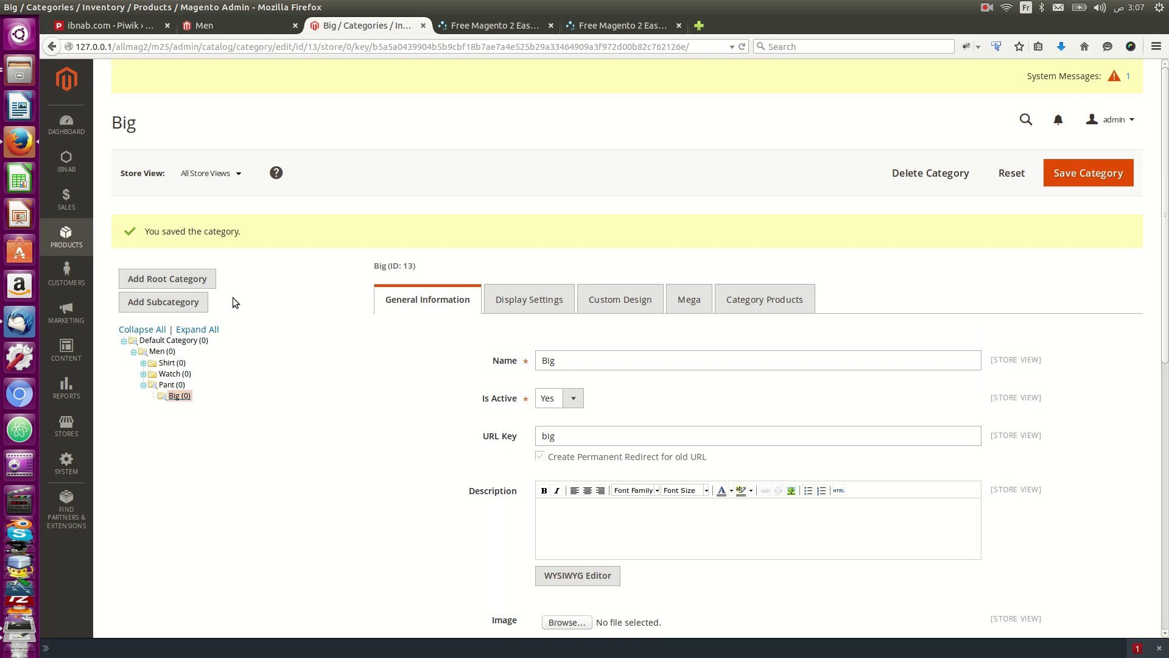
pyautogui.click(162, 352)
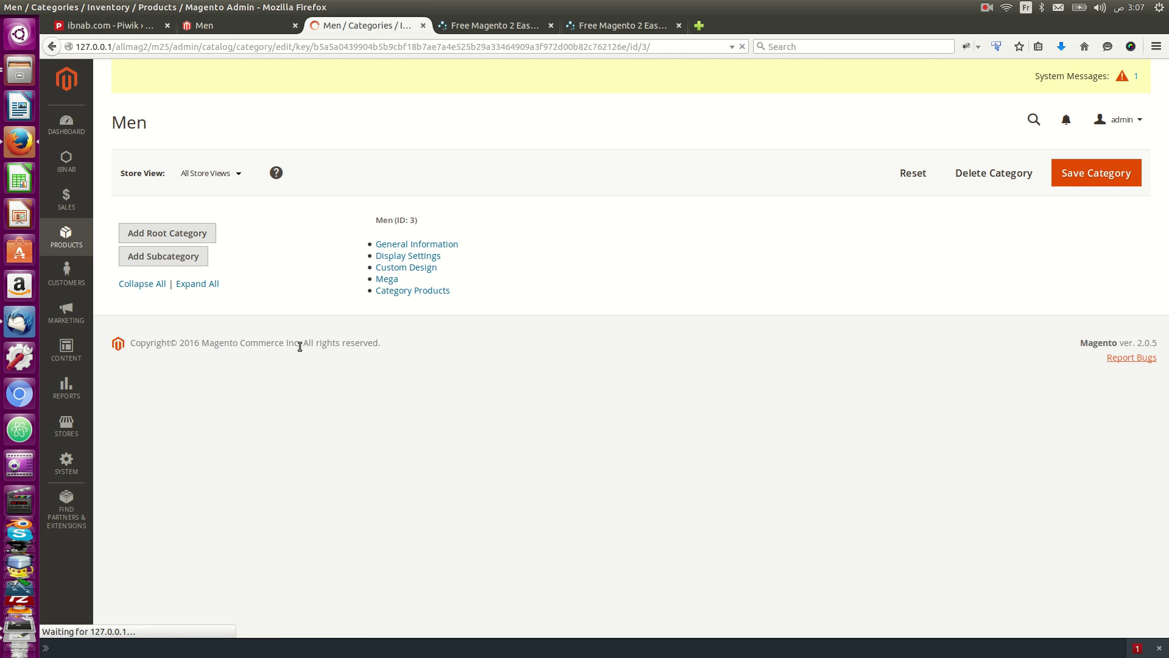
pyautogui.click(228, 28)
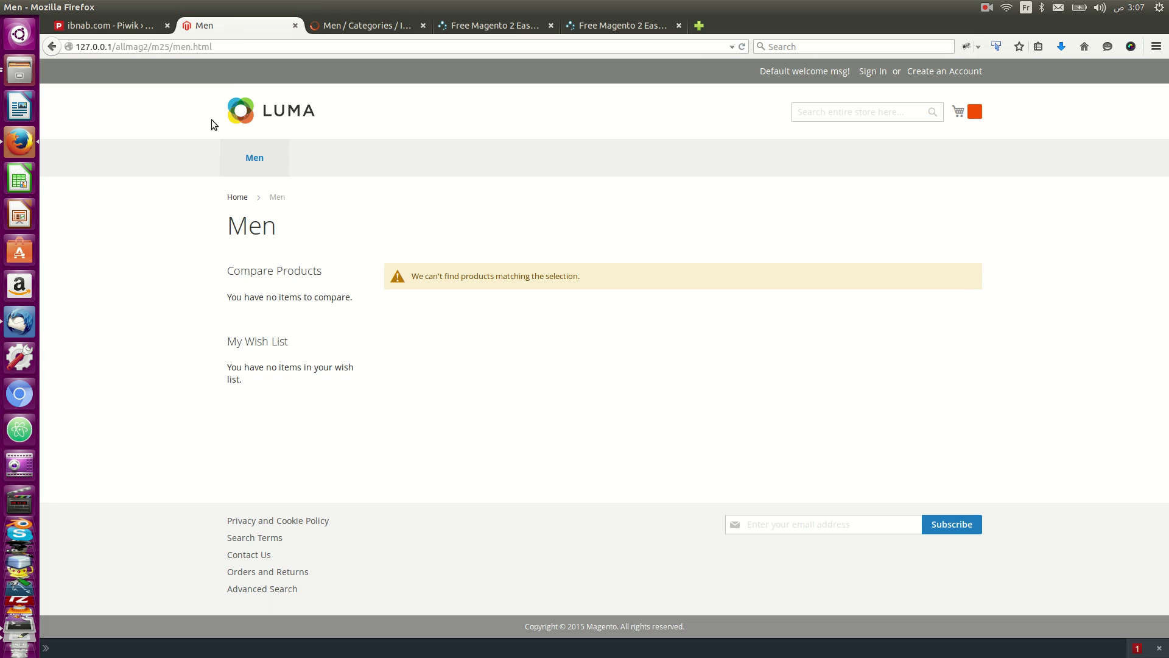
pyautogui.moveTo(256, 161)
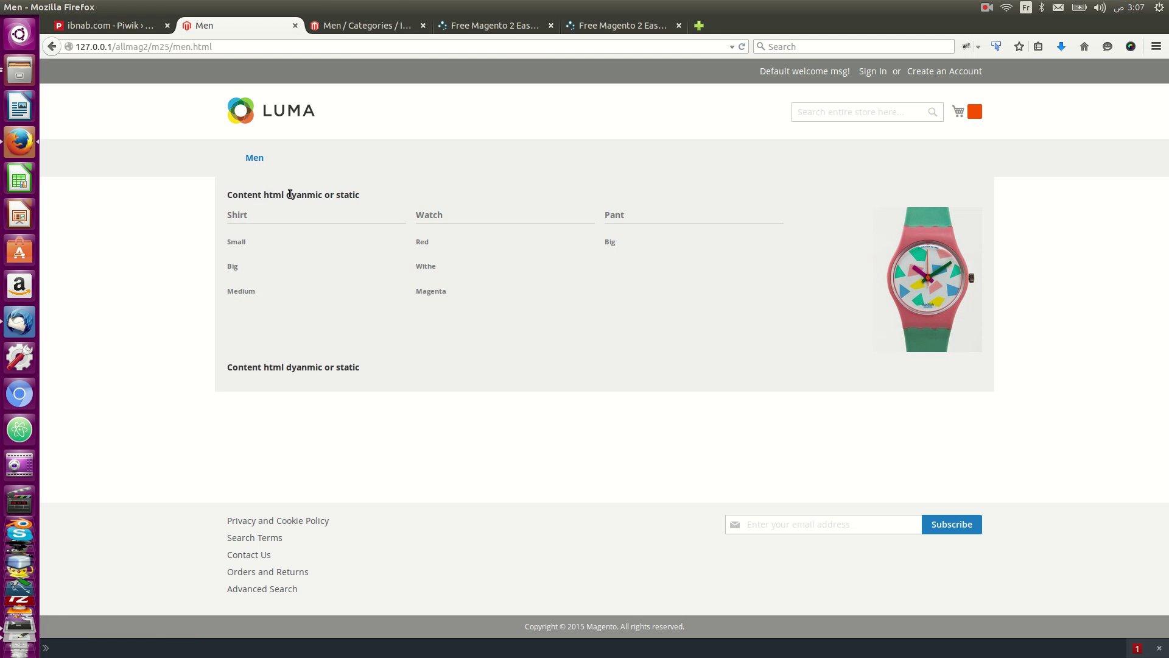
# Open the Content > Blocks grid in a new admin tab
pyautogui.click(357, 23)
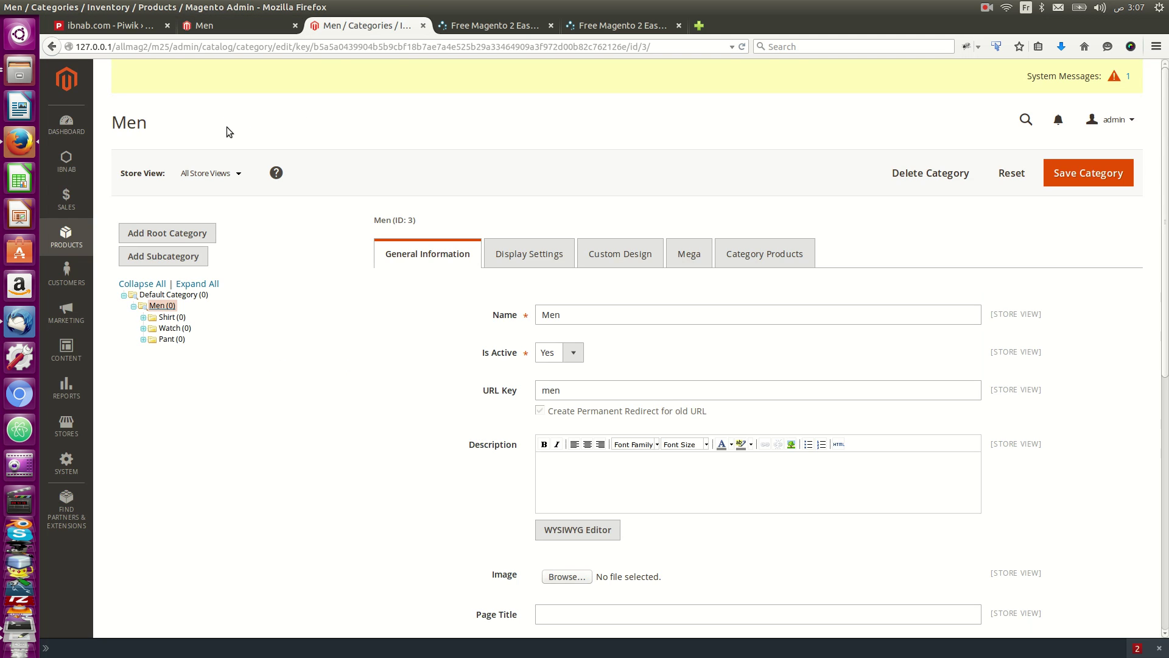
pyautogui.click(71, 362)
pyautogui.rightClick(152, 194)
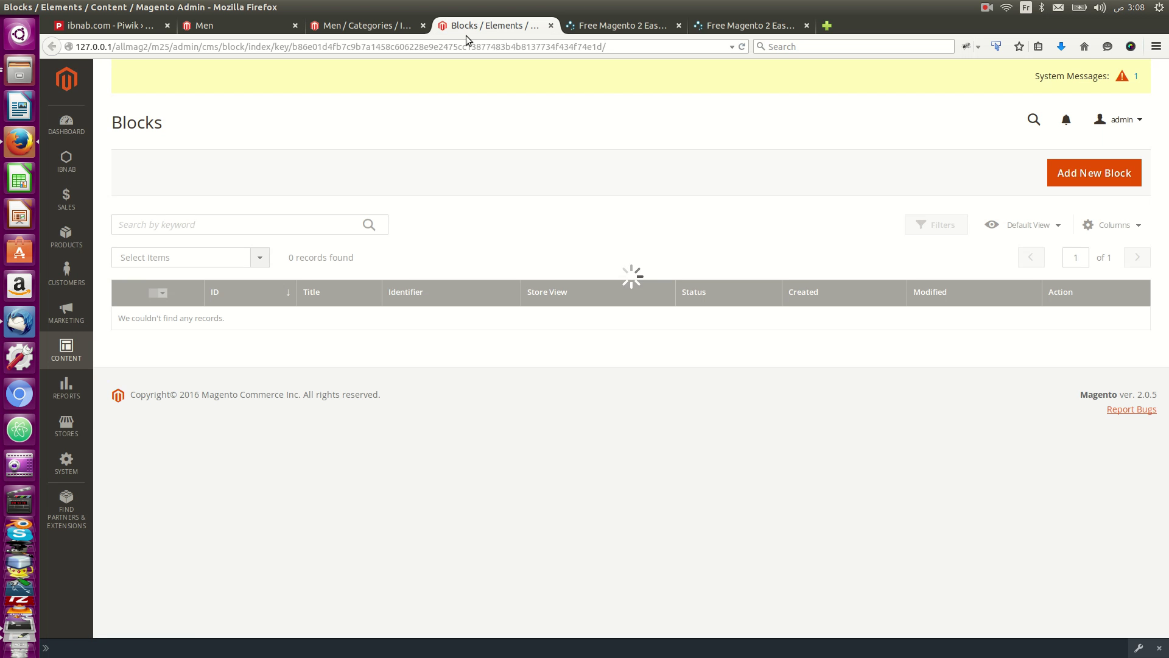
# Start a new block titled 'Top Men Banner', identifier 'top-men-banner', for All Store Views
pyautogui.click(1112, 180)
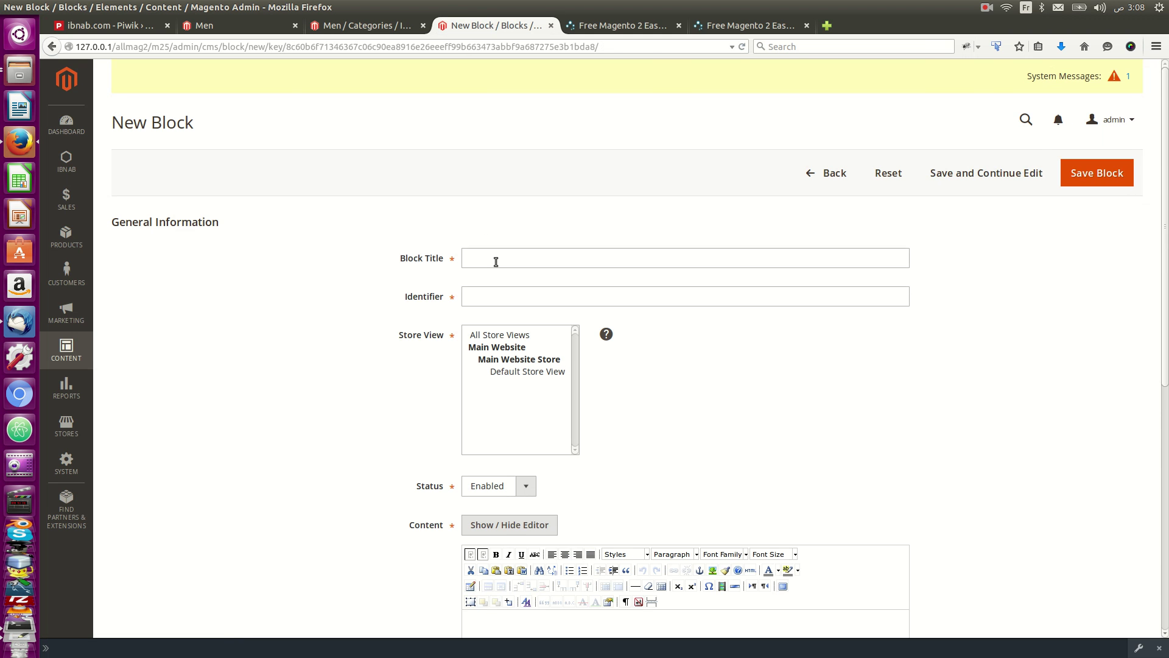
pyautogui.click(495, 262)
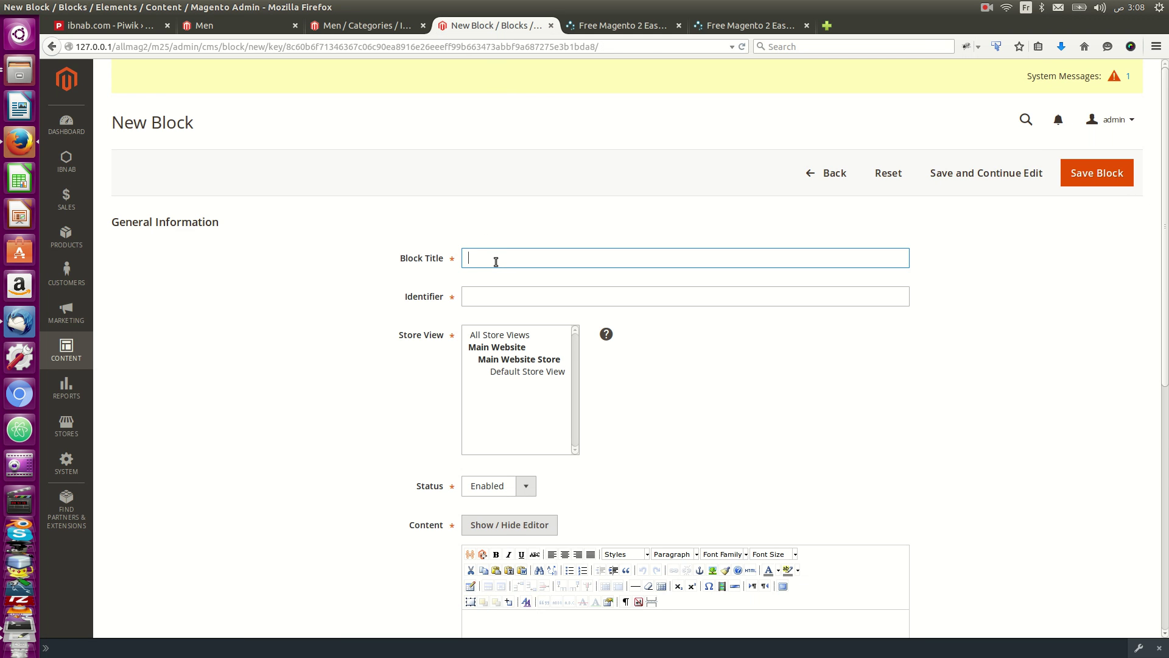
pyautogui.write('Top ')
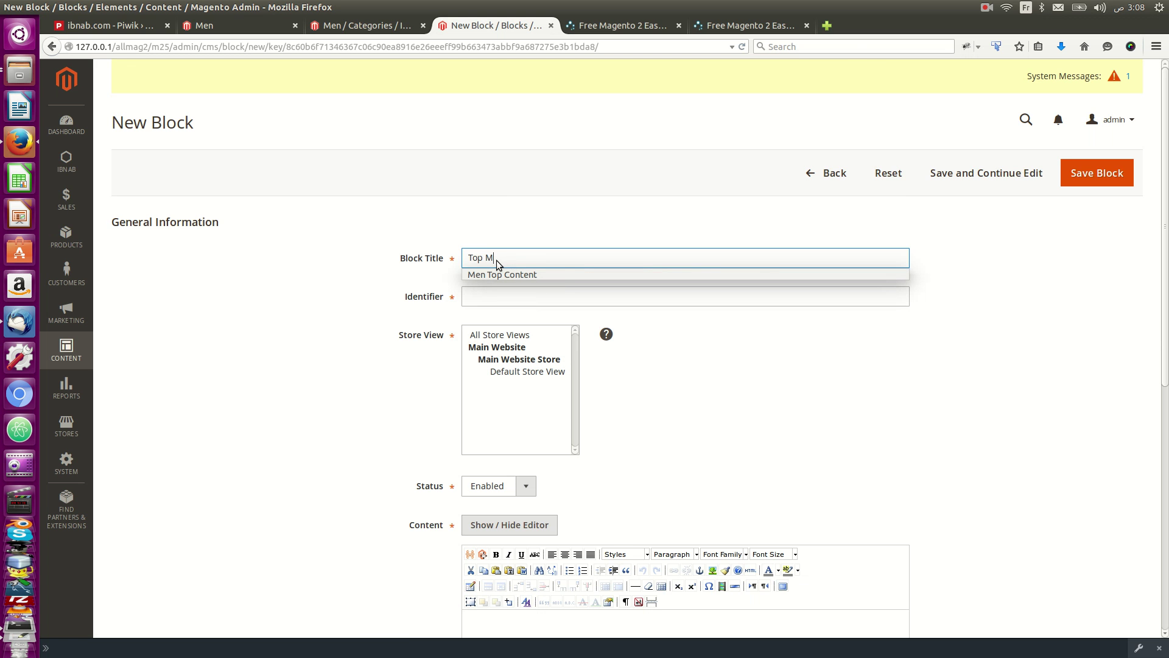
pyautogui.write('Men Banner')
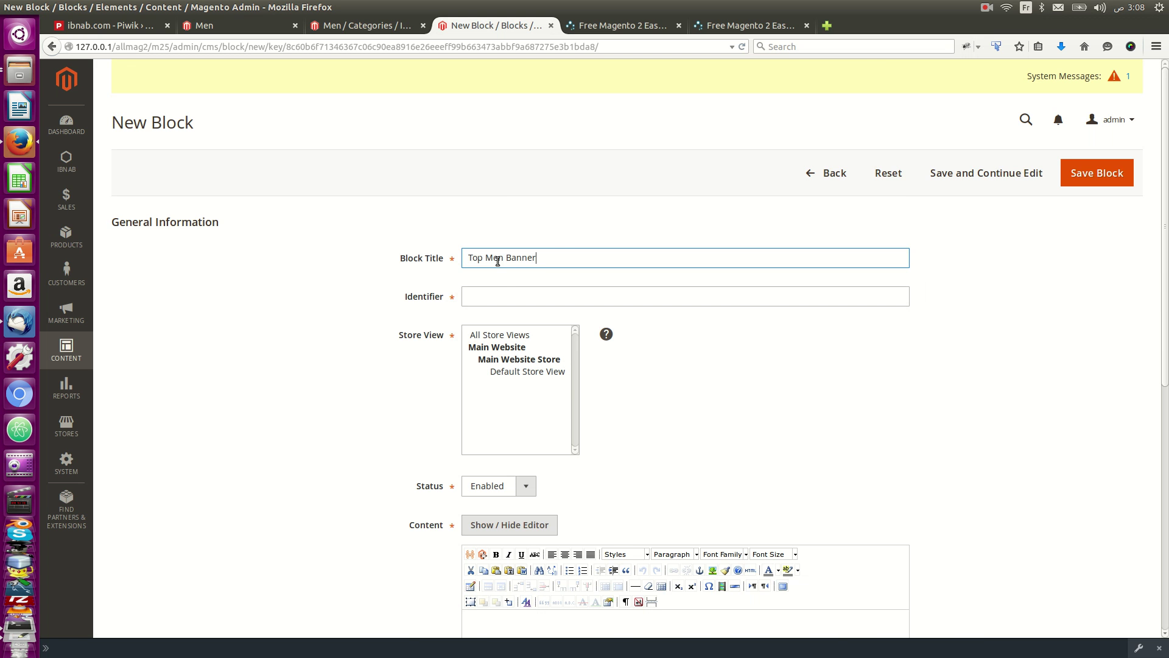
pyautogui.click(499, 294)
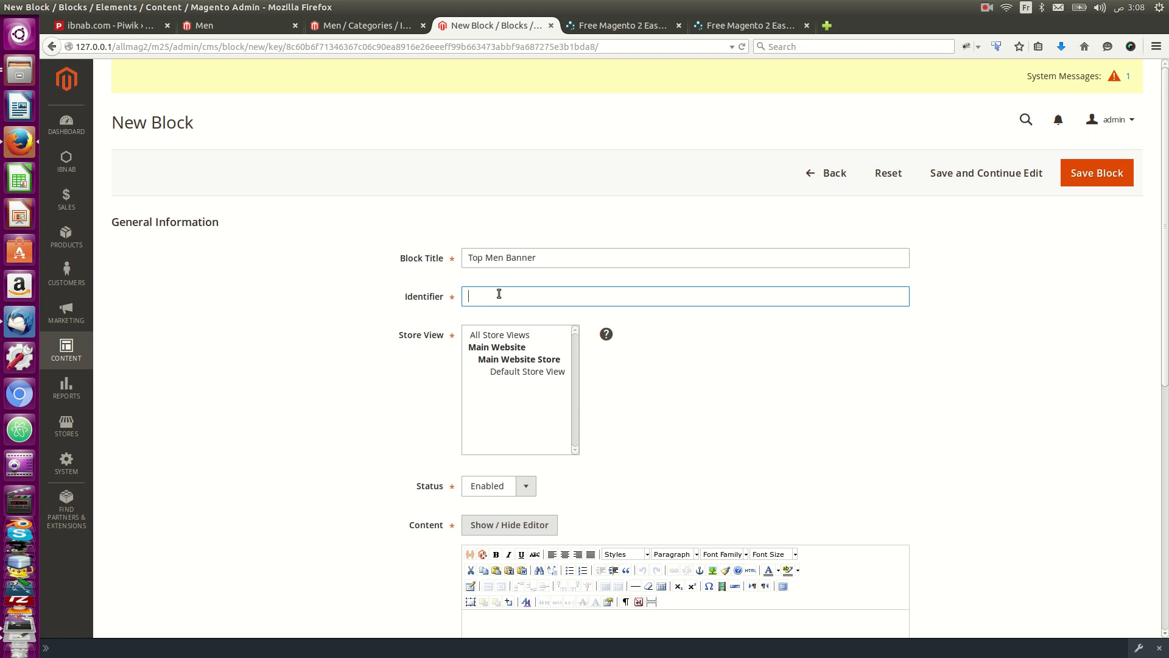
pyautogui.write('top-men-banner')
pyautogui.click(536, 334)
pyautogui.scroll(-1, 737, 443)
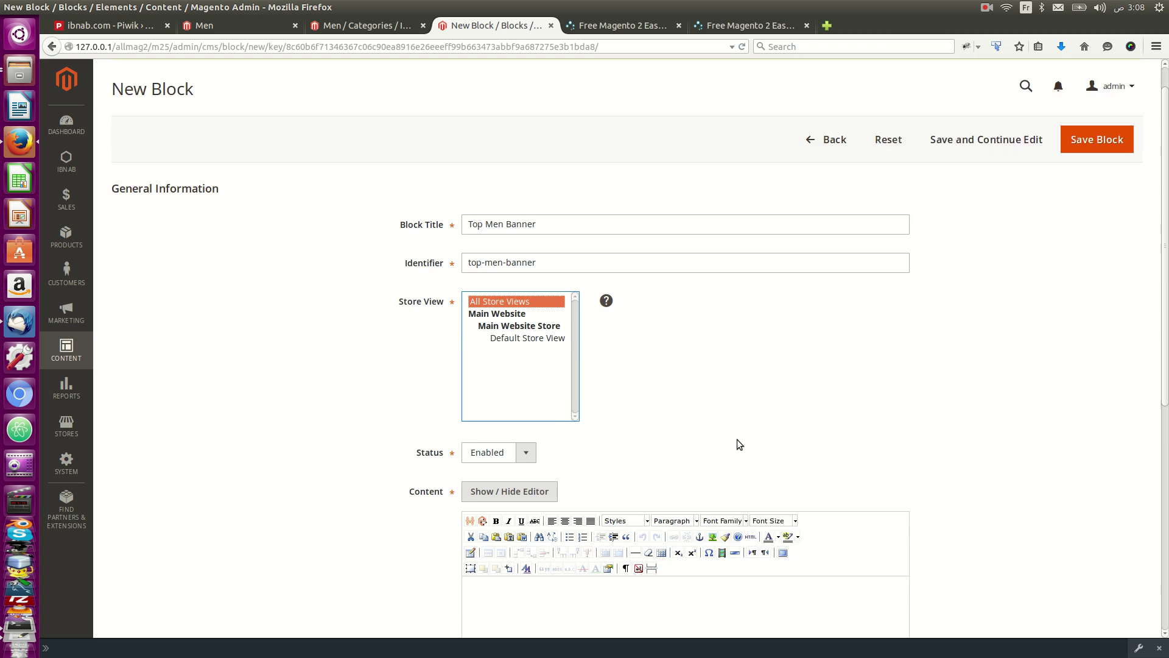
pyautogui.scroll(-3, 737, 444)
# Upload nature.jpg from the Desktop into the media storage for the block content
pyautogui.click(712, 432)
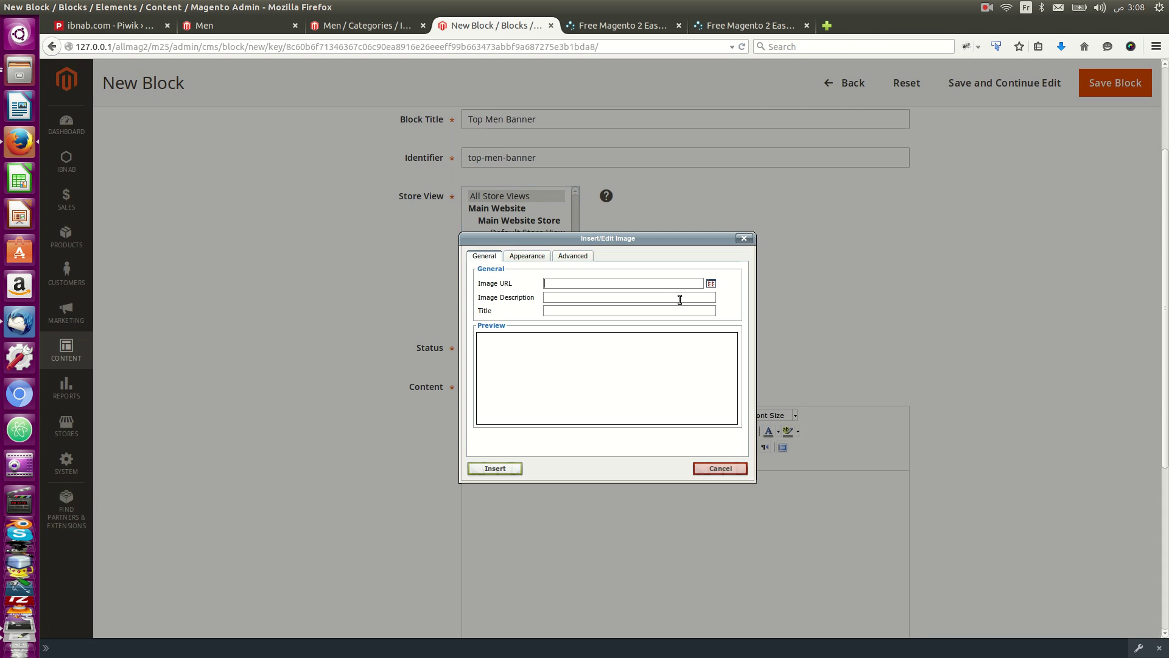
pyautogui.click(710, 284)
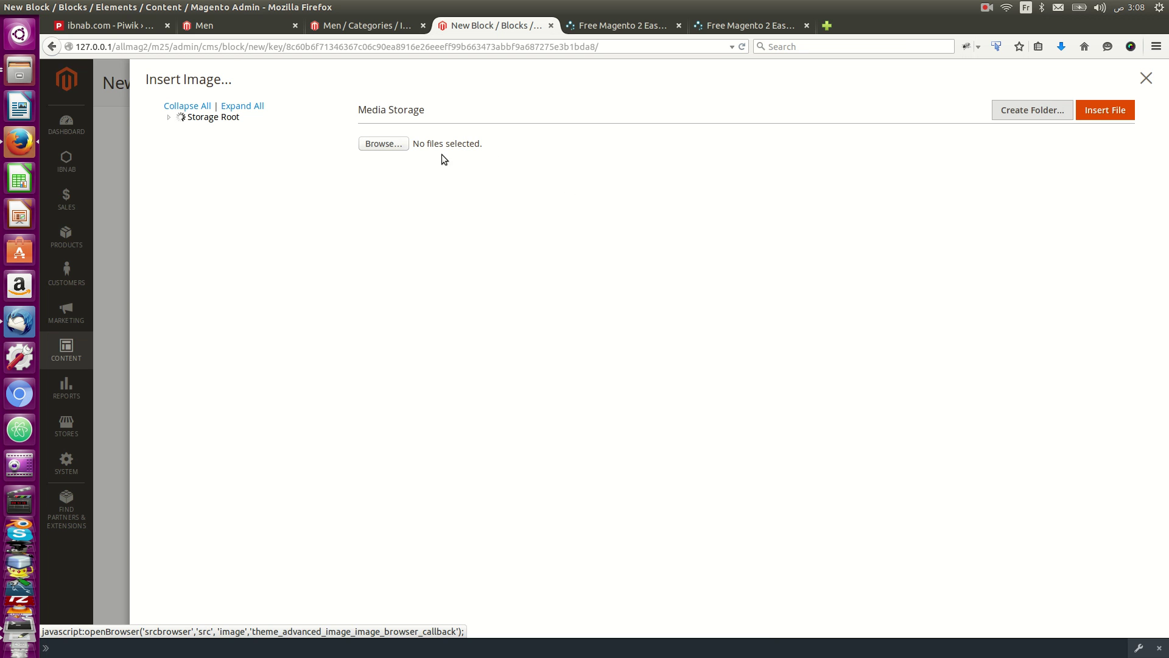
pyautogui.click(382, 144)
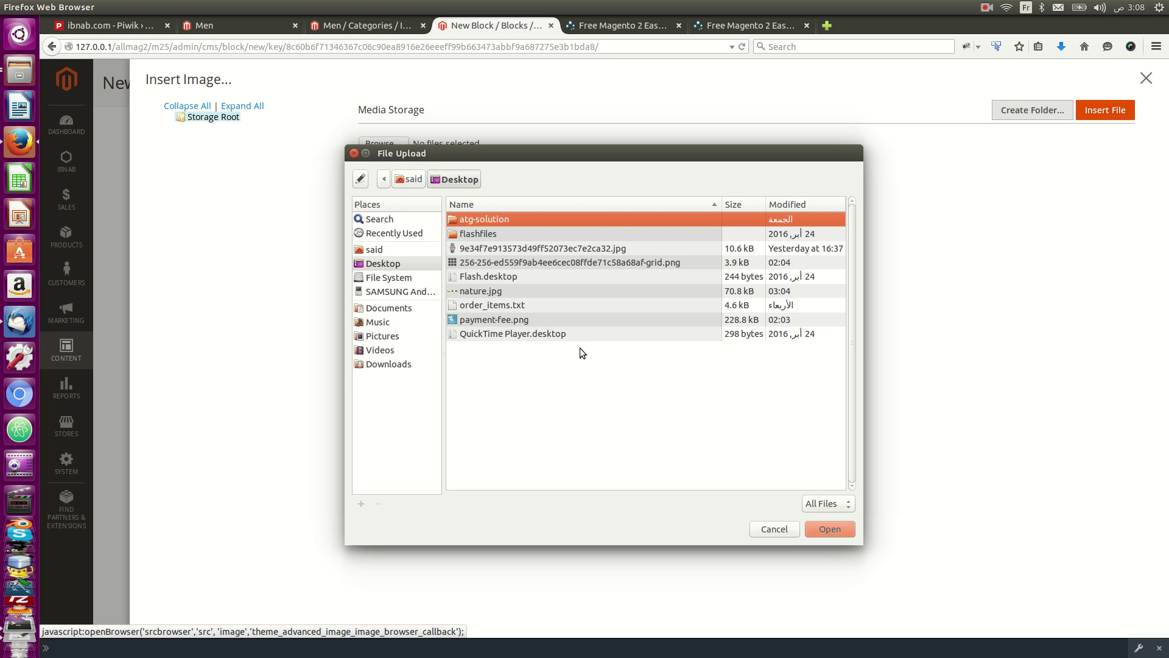
pyautogui.click(481, 292)
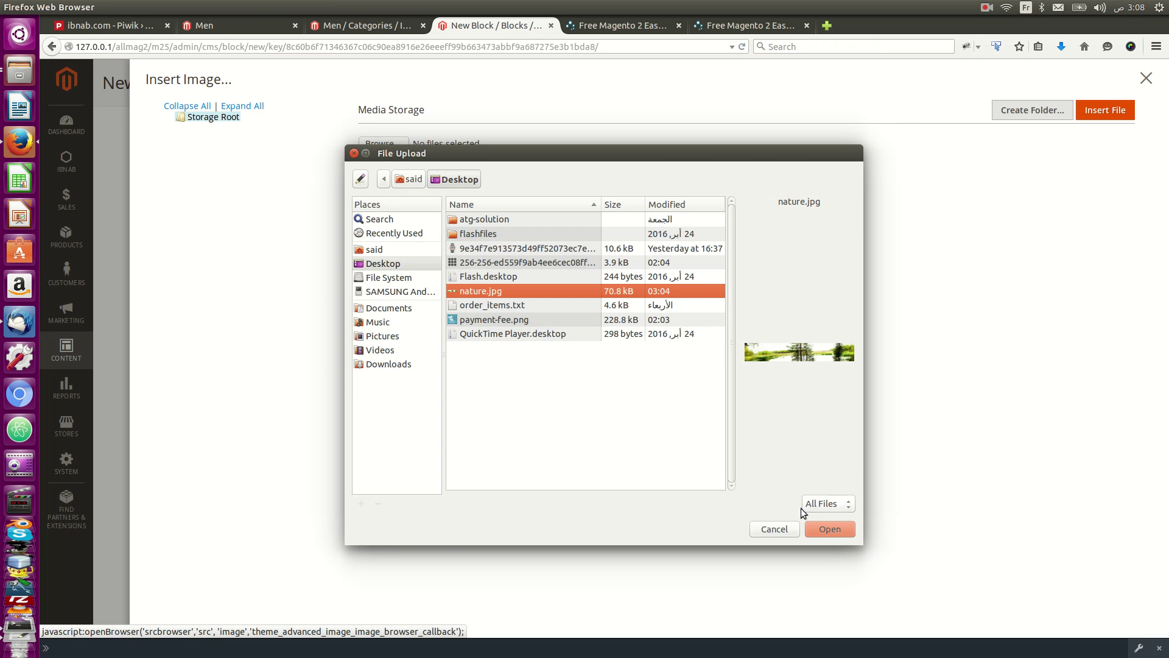
pyautogui.click(818, 531)
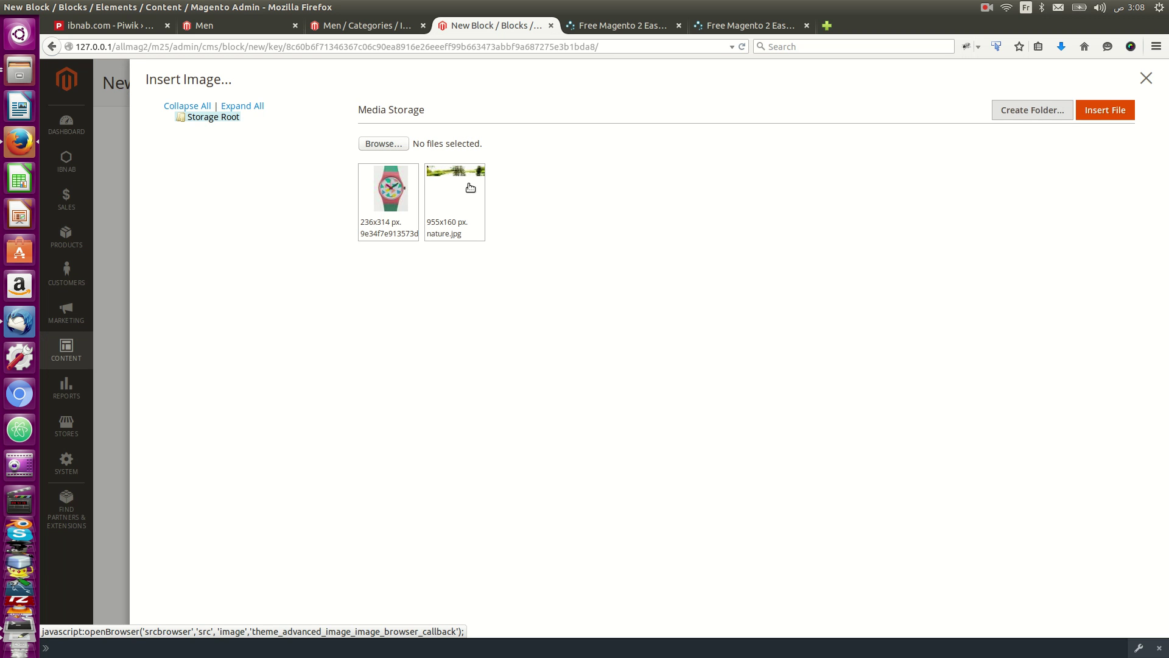
# Insert the uploaded nature.jpg into the Top Men Banner block without a description
pyautogui.click(470, 186)
pyautogui.click(1100, 113)
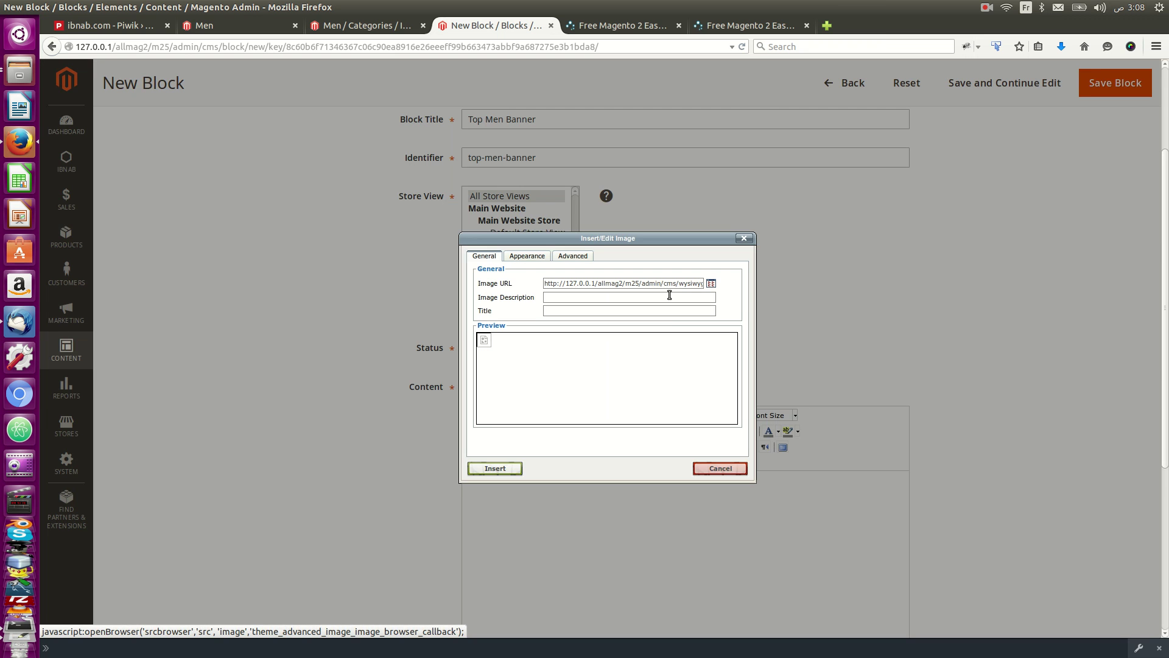
pyautogui.click(518, 475)
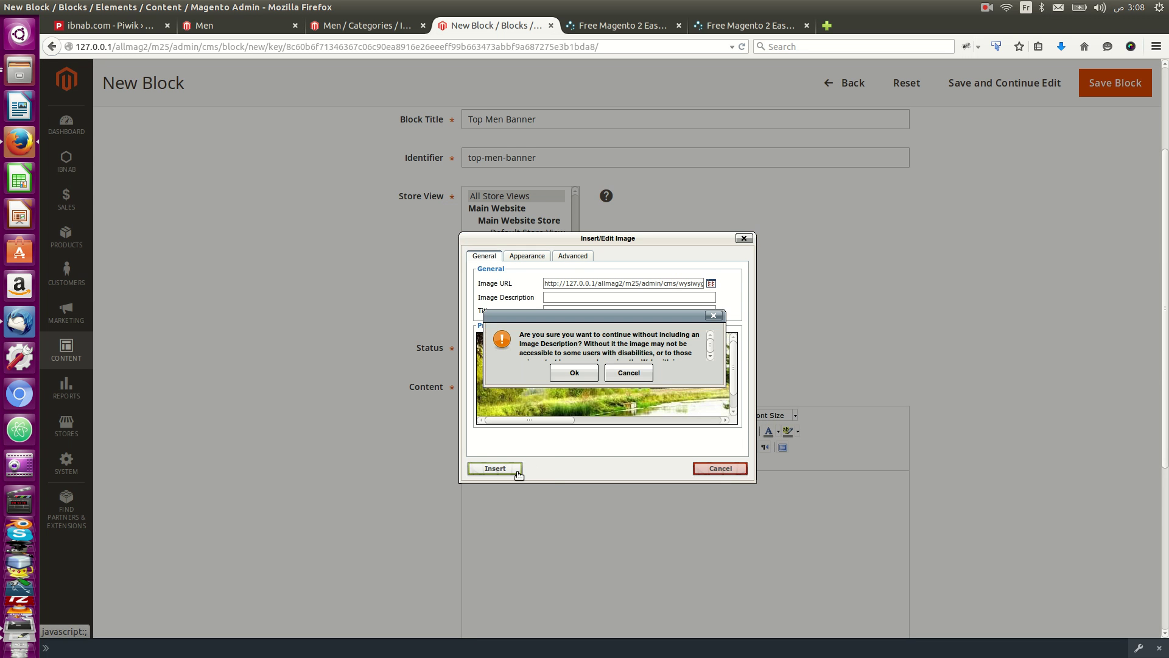
# Accept the empty image description and centre-align the nature banner image
pyautogui.click(575, 372)
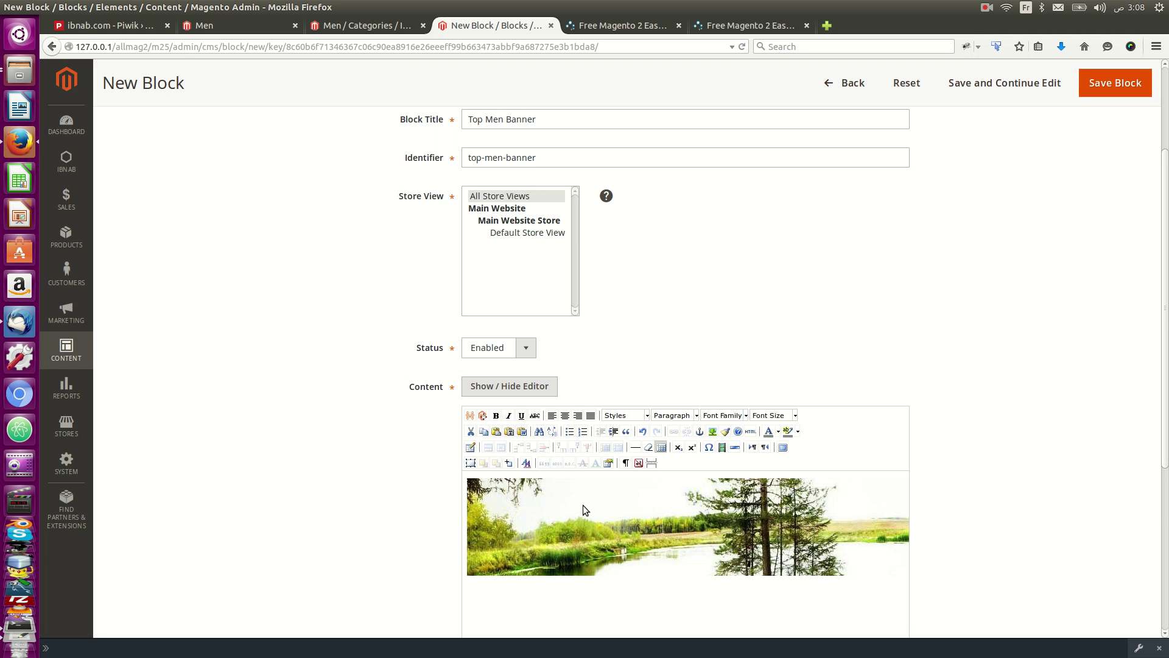
pyautogui.scroll(-2, 582, 505)
pyautogui.scroll(-2, 582, 505)
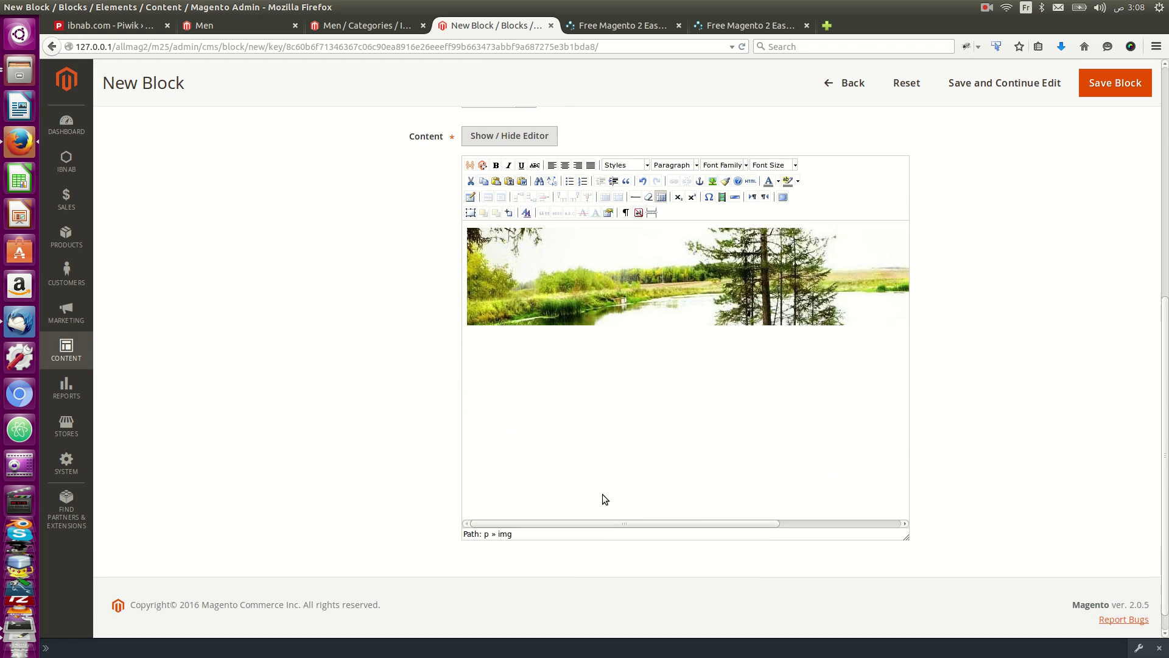
pyautogui.click(601, 363)
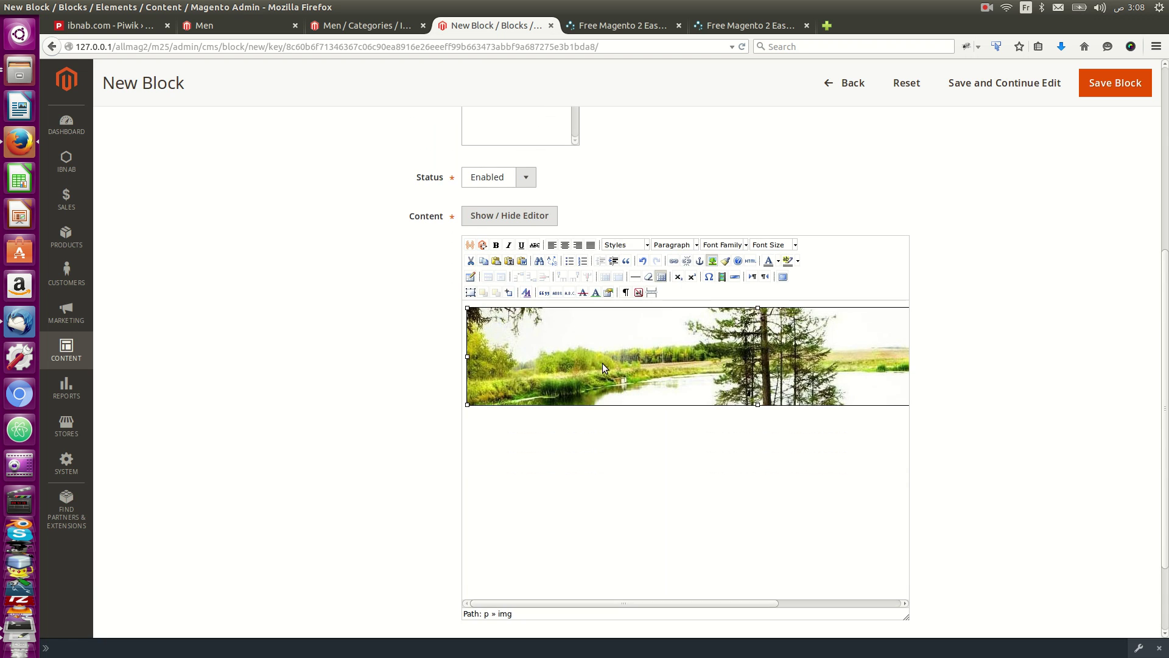
pyautogui.click(564, 244)
# Shorten the banner to 955x108 px and save the Top Men Banner block
pyautogui.moveTo(756, 405); pyautogui.dragTo(758, 372)
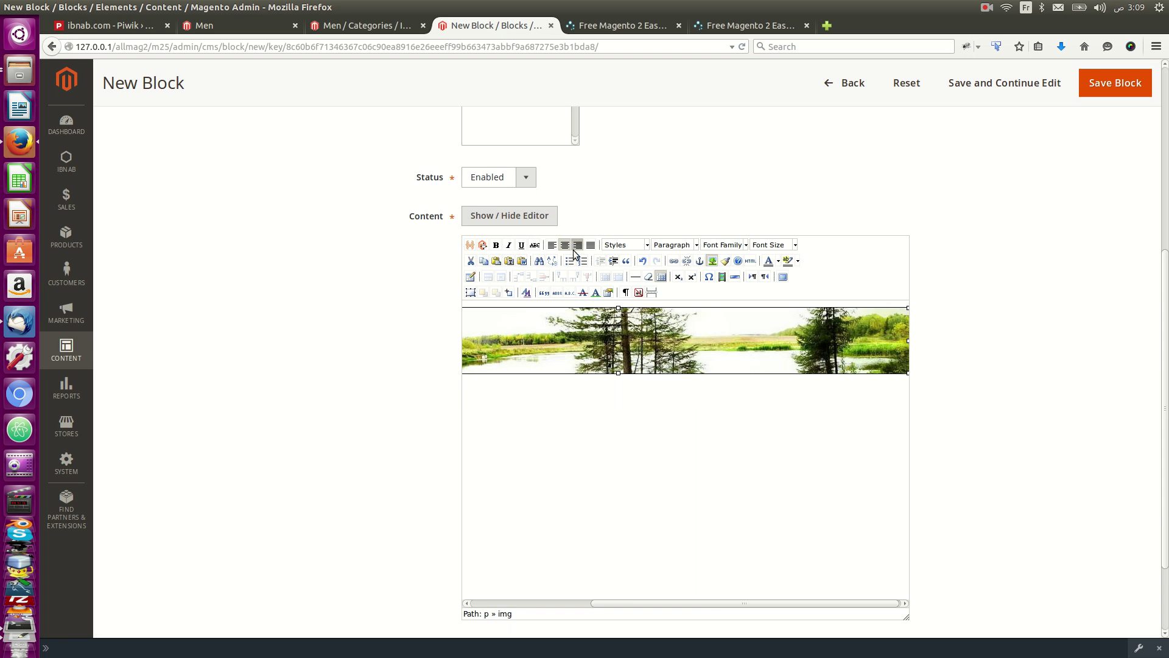
pyautogui.click(1067, 125)
pyautogui.click(1091, 91)
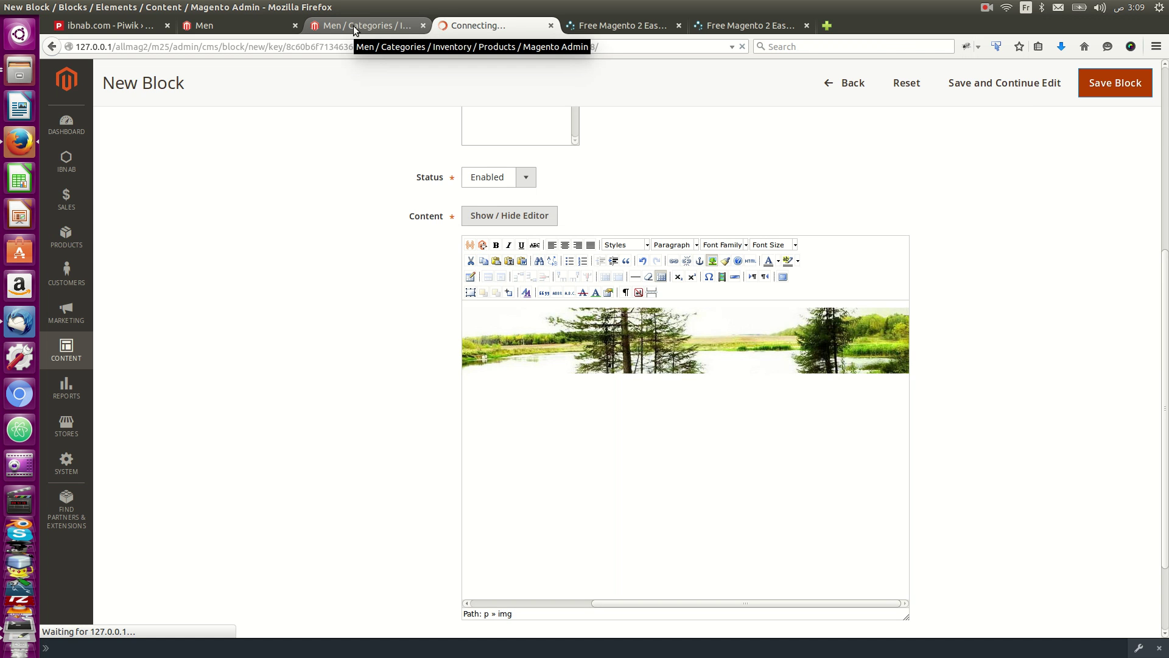
# On the reloaded Men category's Mega tab, set Static Block Top Value to Top Men Banner and save
pyautogui.click(355, 28)
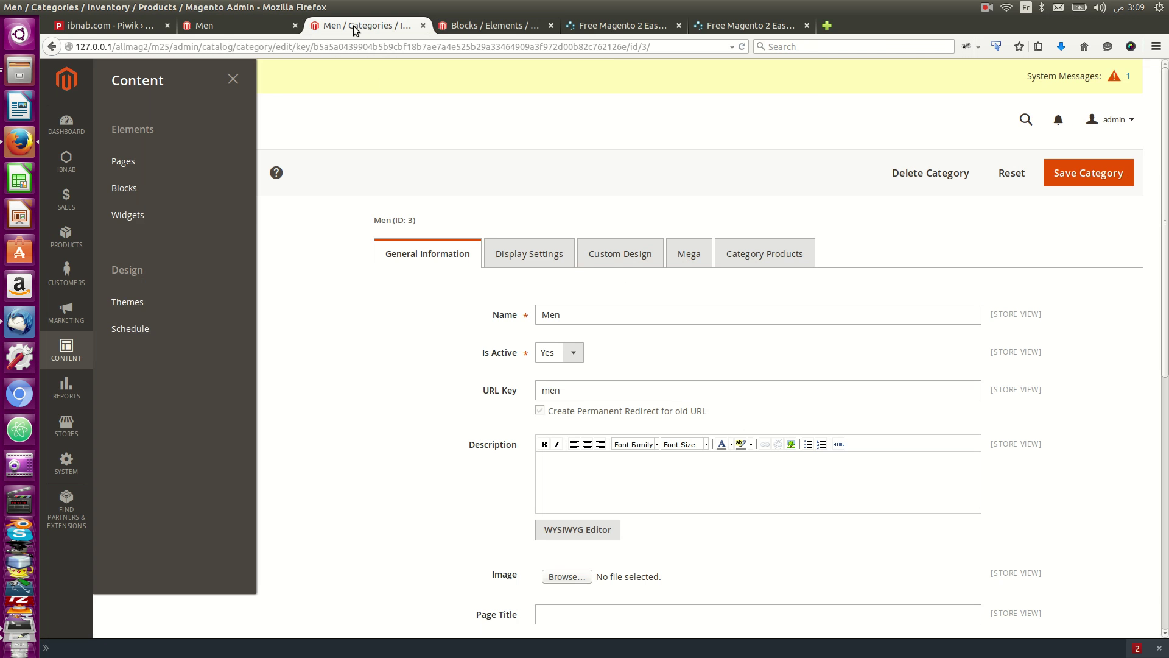
pyautogui.click(742, 47)
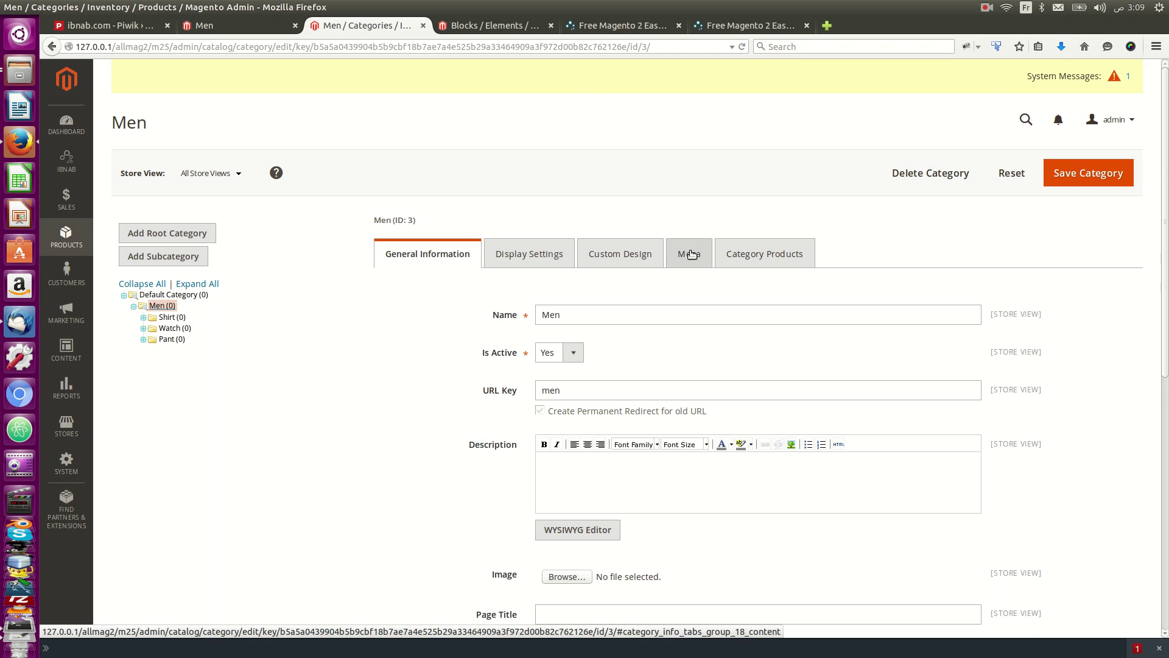
pyautogui.click(689, 254)
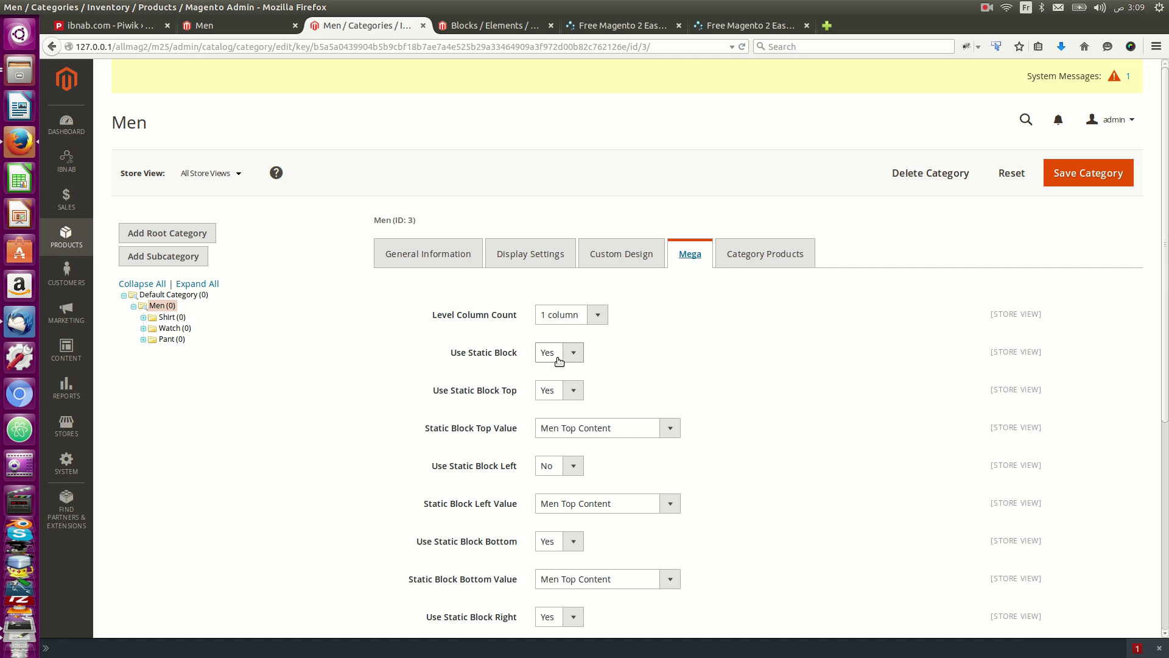
pyautogui.scroll(-2, 632, 373)
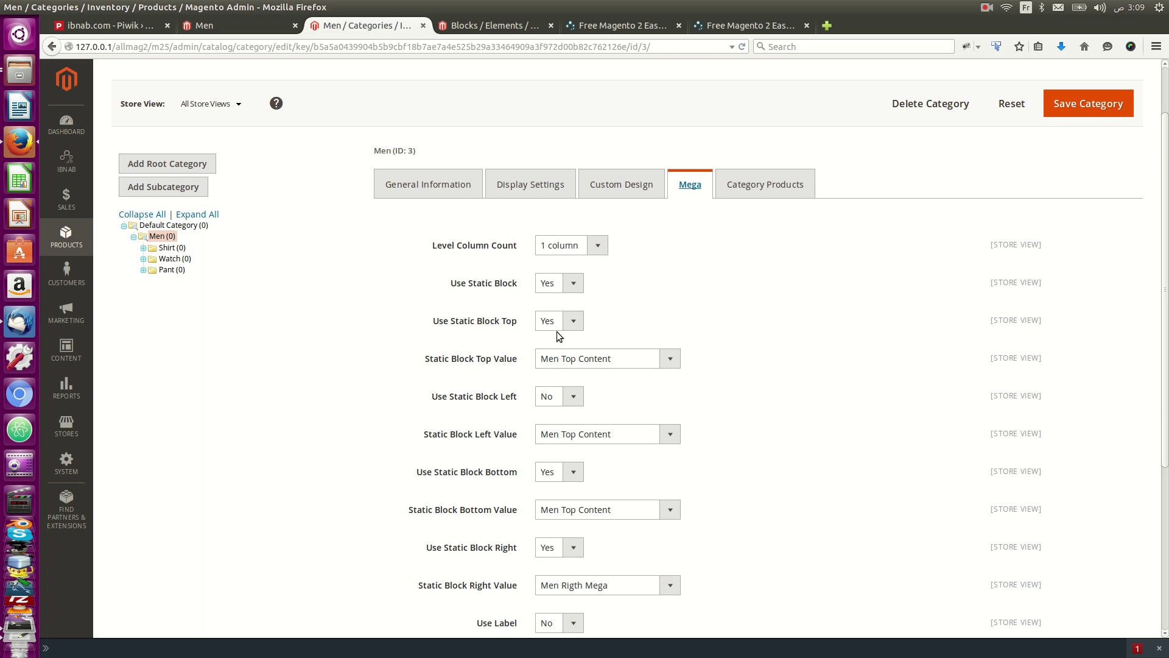
pyautogui.click(583, 361)
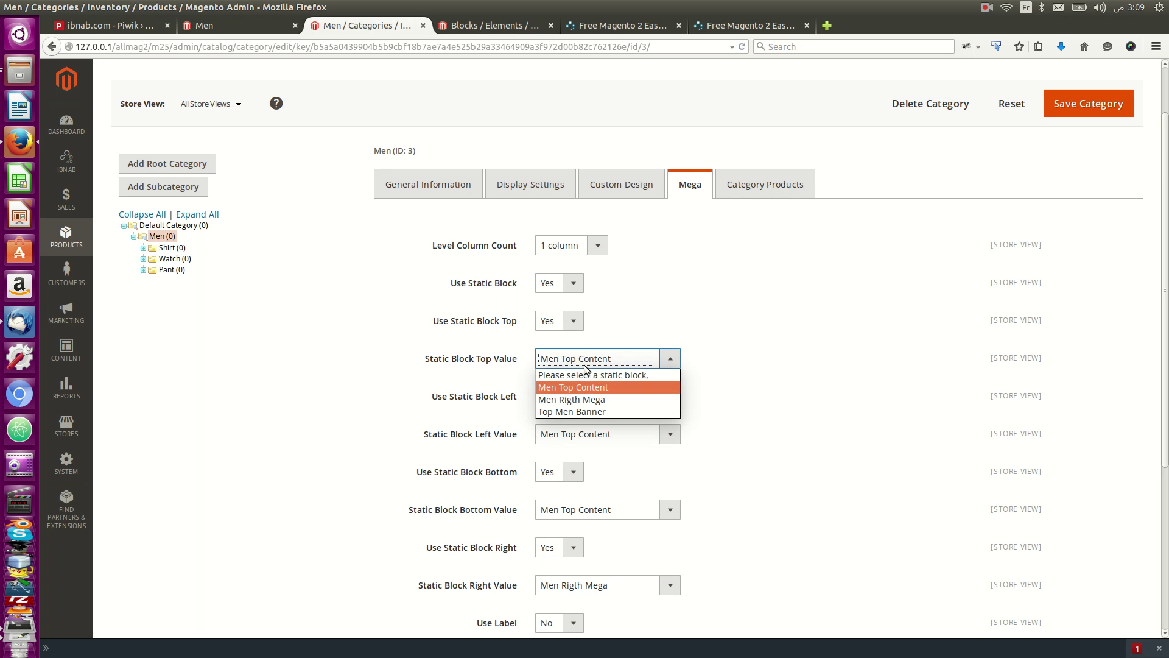
pyautogui.click(595, 411)
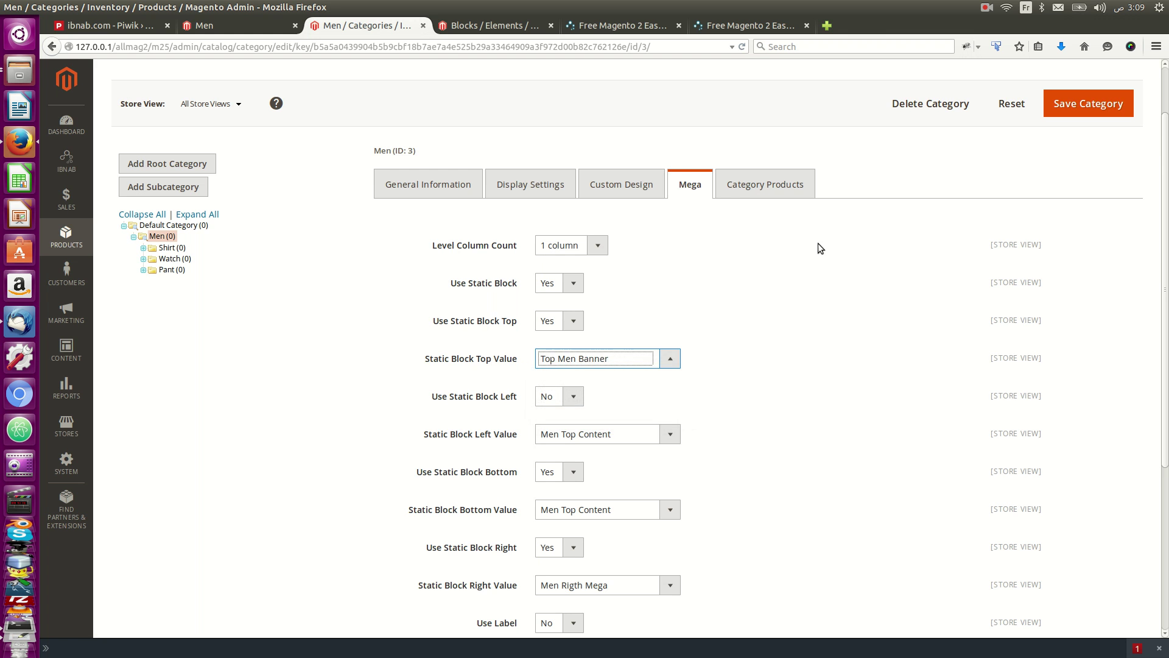
pyautogui.click(1060, 104)
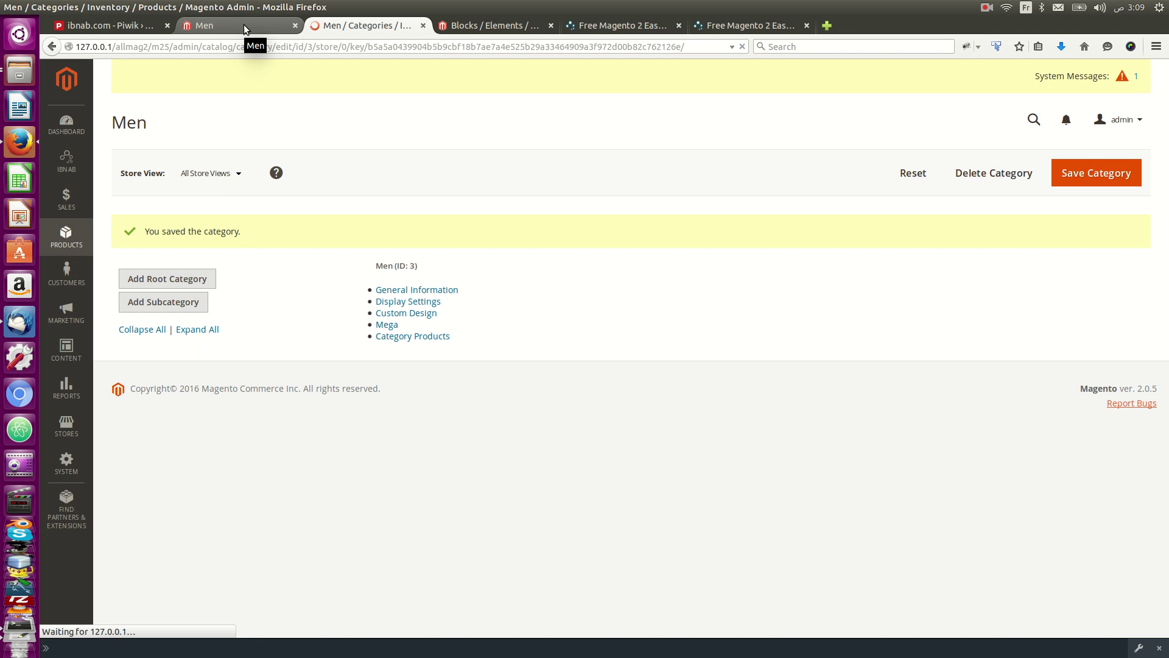
# Reload the Men storefront and check the mega menu's nature banner sits above Shirt, Watch and Pant
pyautogui.click(244, 24)
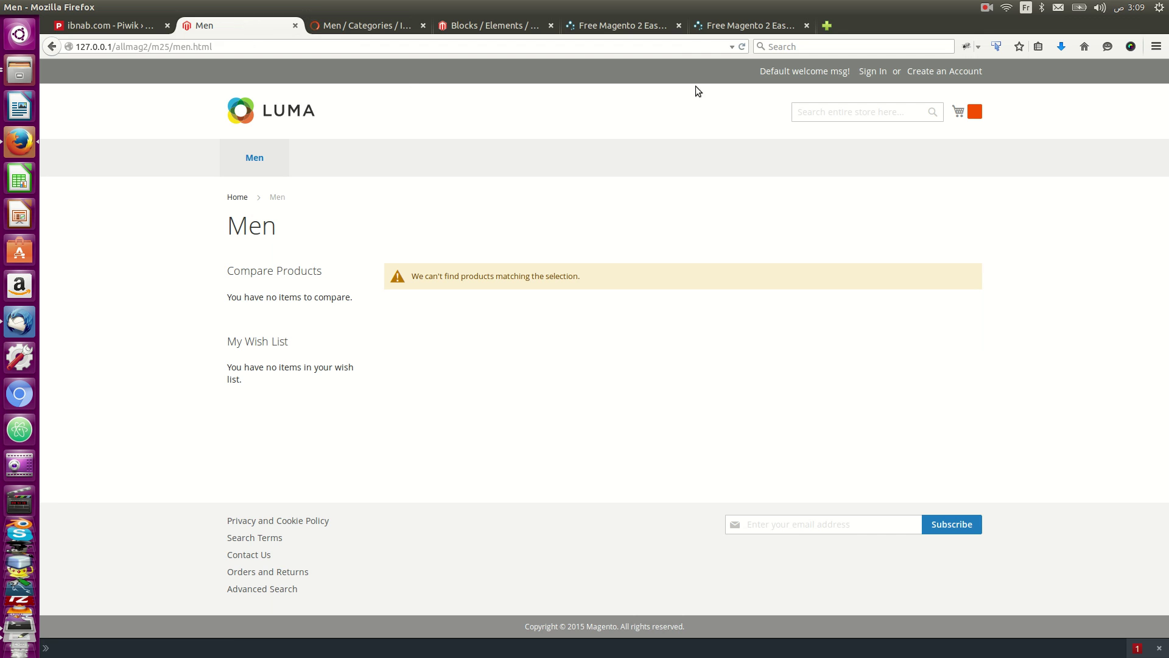
pyautogui.click(742, 47)
pyautogui.moveTo(278, 153)
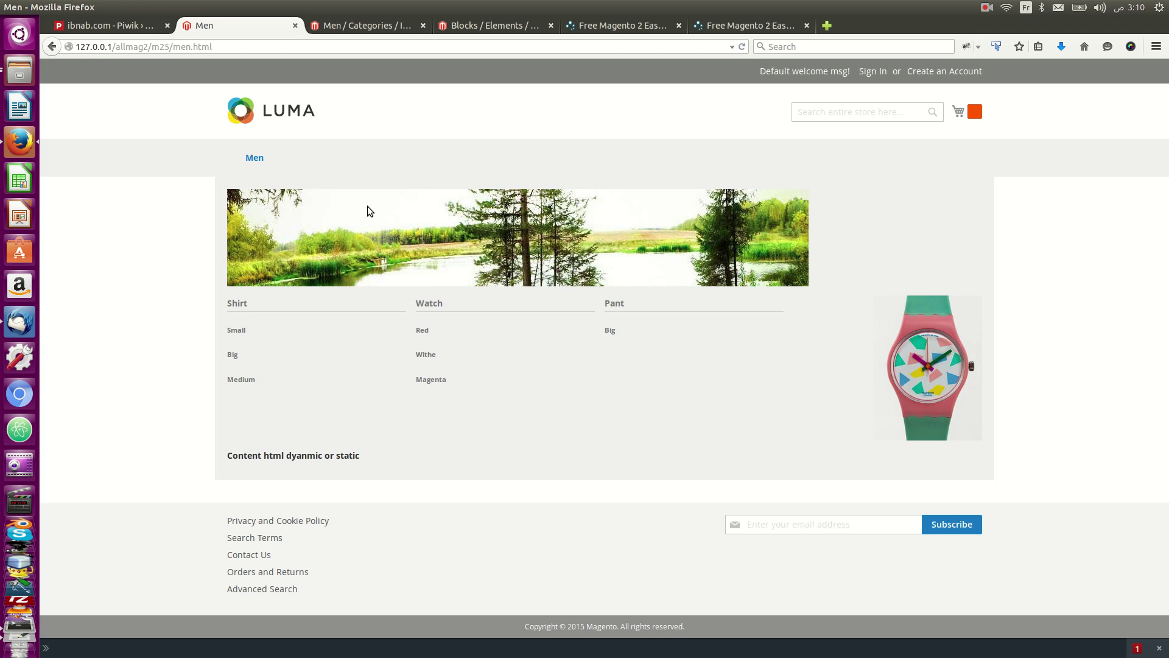
pyautogui.press('F5')
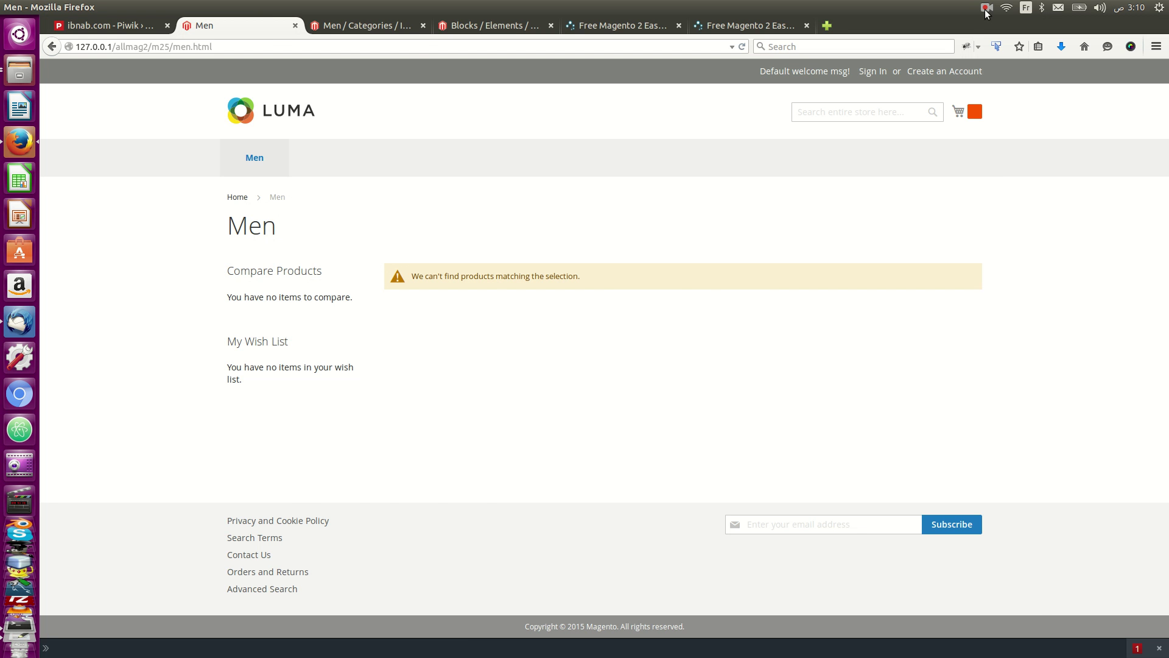
# Go to the ibnab 'Free Magento 2 Easy Mega Menu' blog post tab and open the recorder menu
pyautogui.click(593, 24)
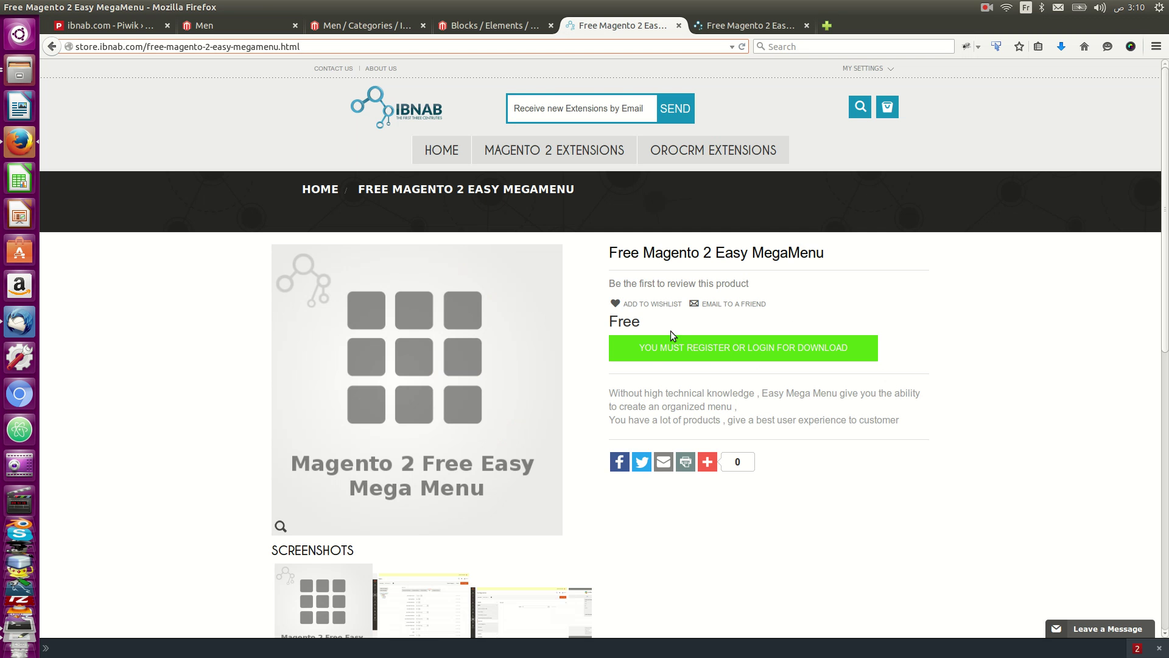
pyautogui.click(746, 25)
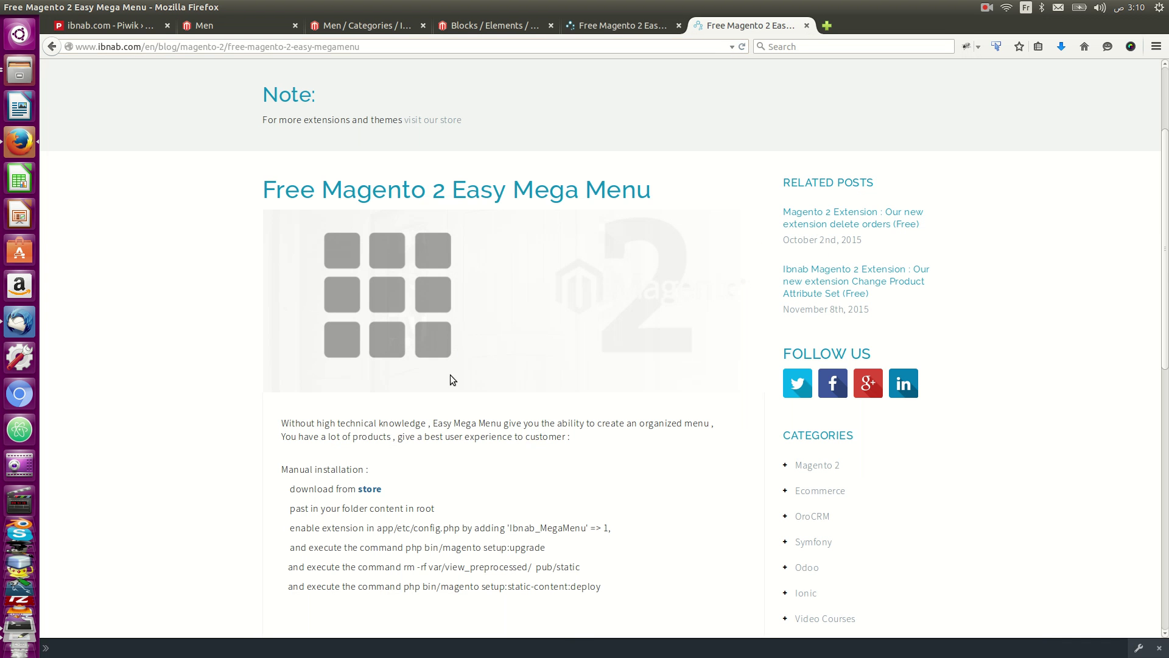
pyautogui.click(986, 8)
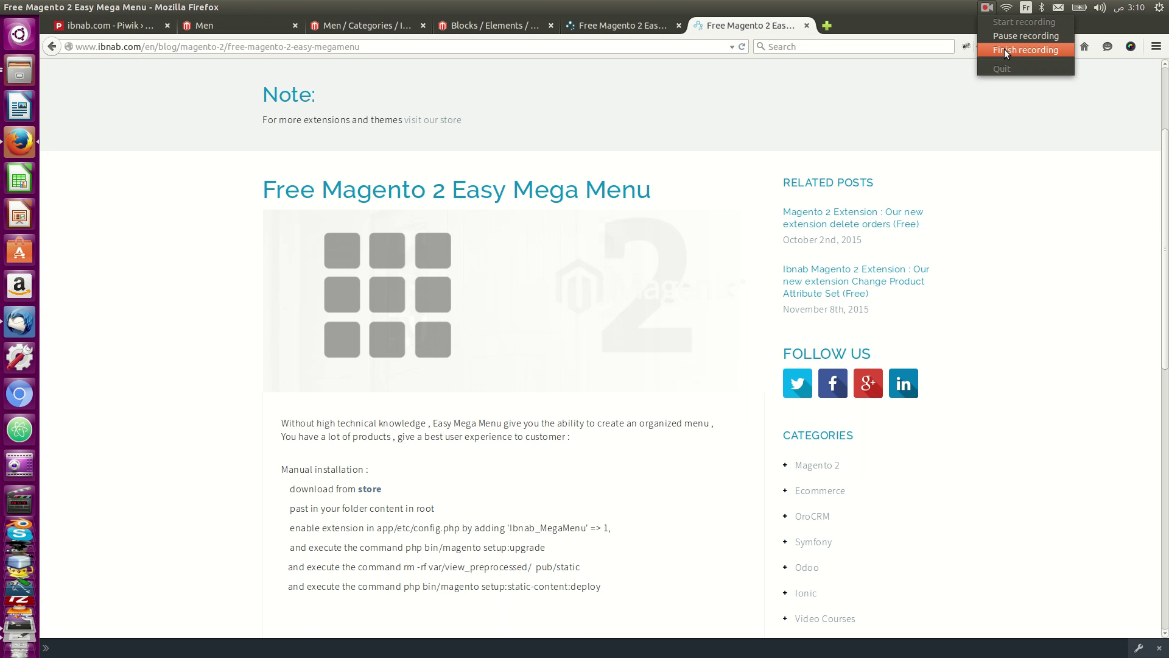